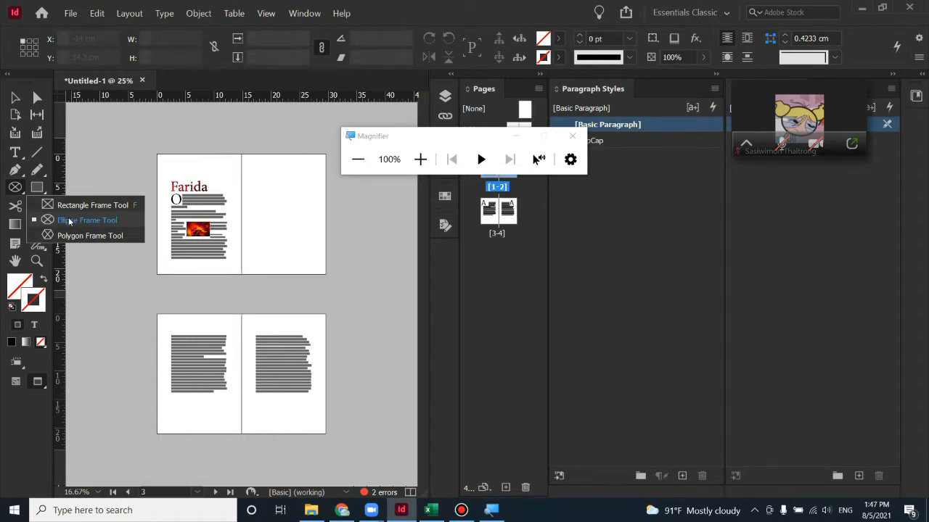
Draw a 6.6 × 6.6 cm circular frame with the Ellipse Frame Tool on the right page
click(69, 221)
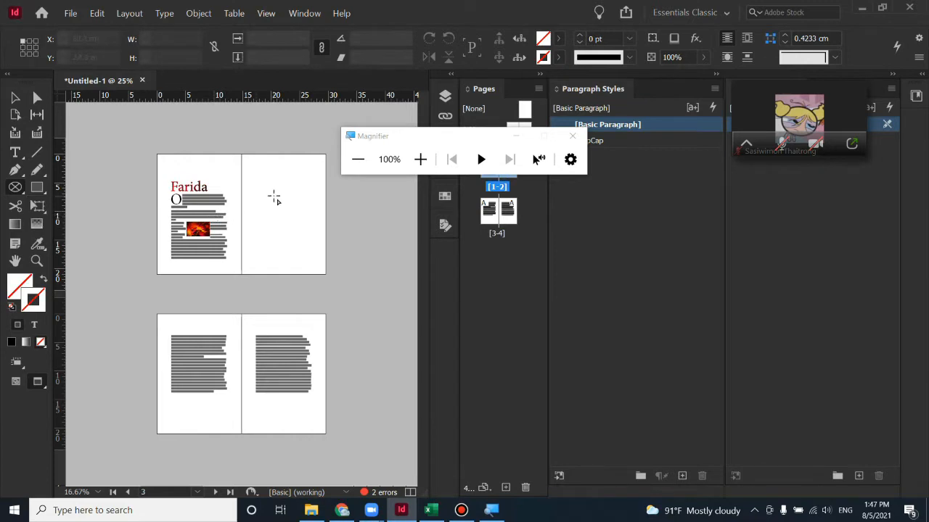
drag(261, 192, 301, 232)
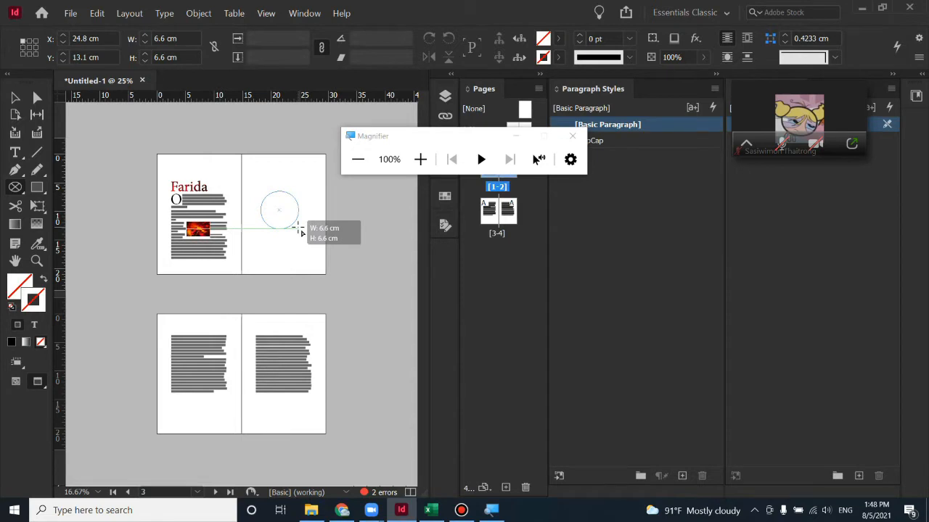
drag(301, 231, 300, 231)
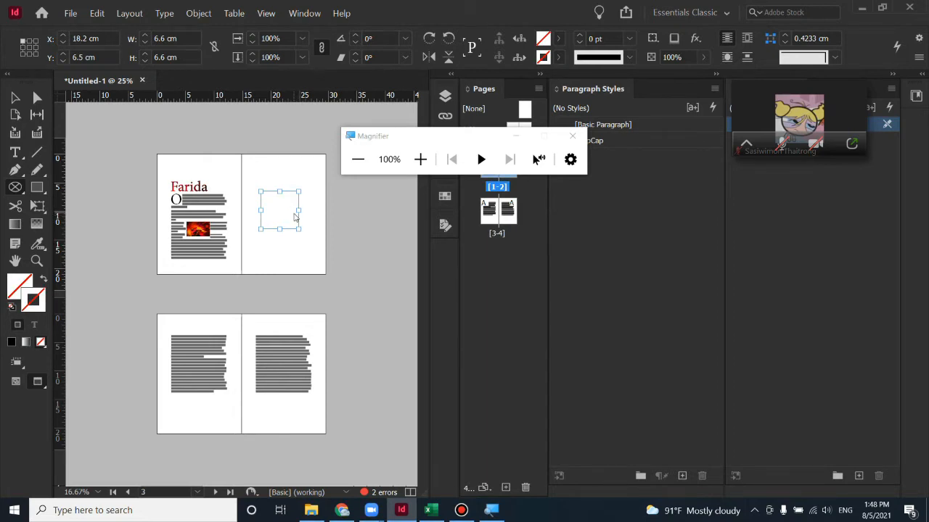
Place the Gaming_5000x3125 image into the circular frame
key(ctrl+d)
click(278, 244)
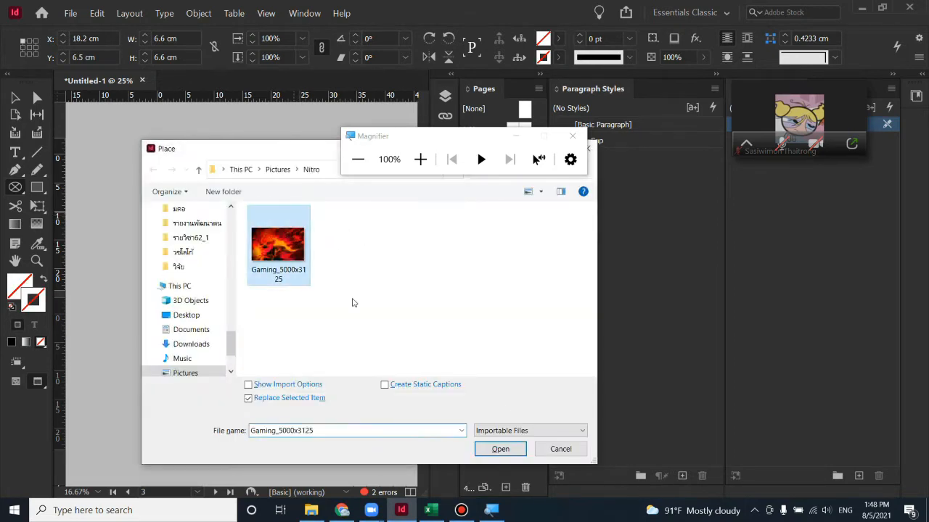
click(520, 448)
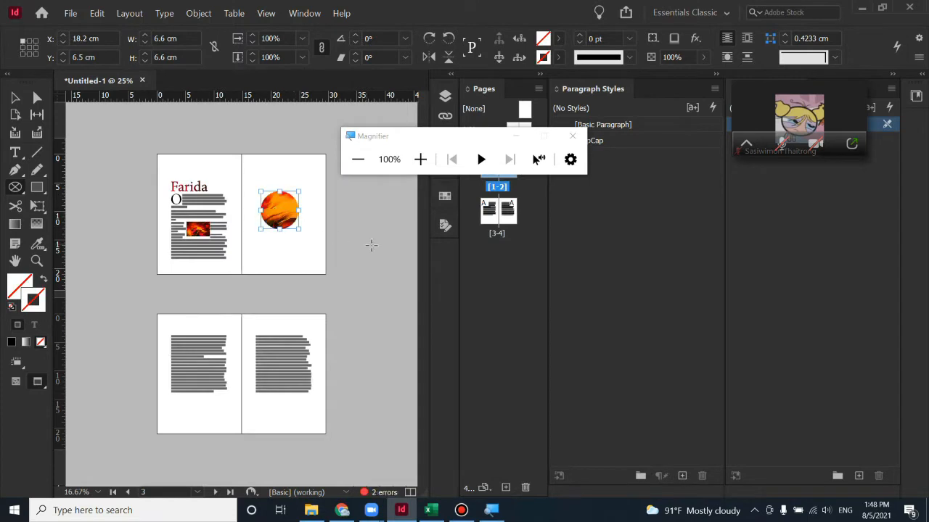
Reposition the picture inside the circle, shifting it left and then right
click(16, 98)
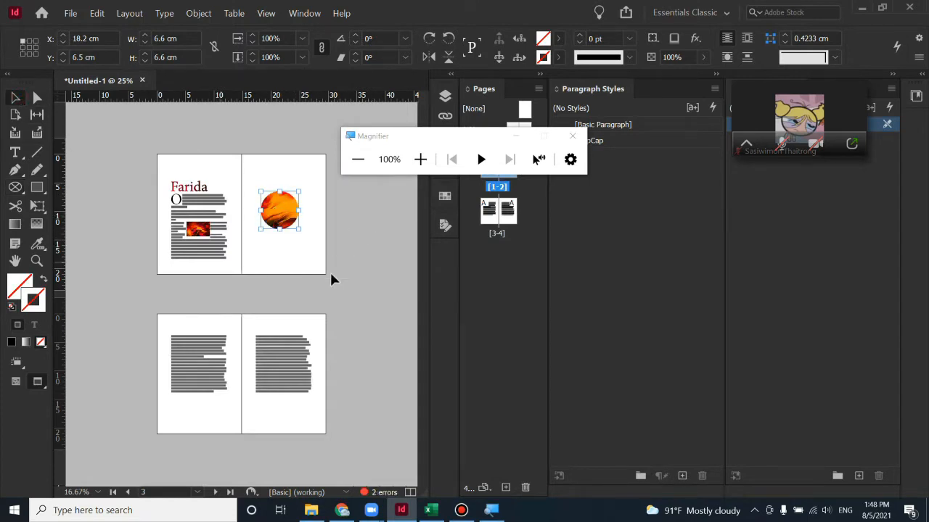
click(304, 243)
click(286, 214)
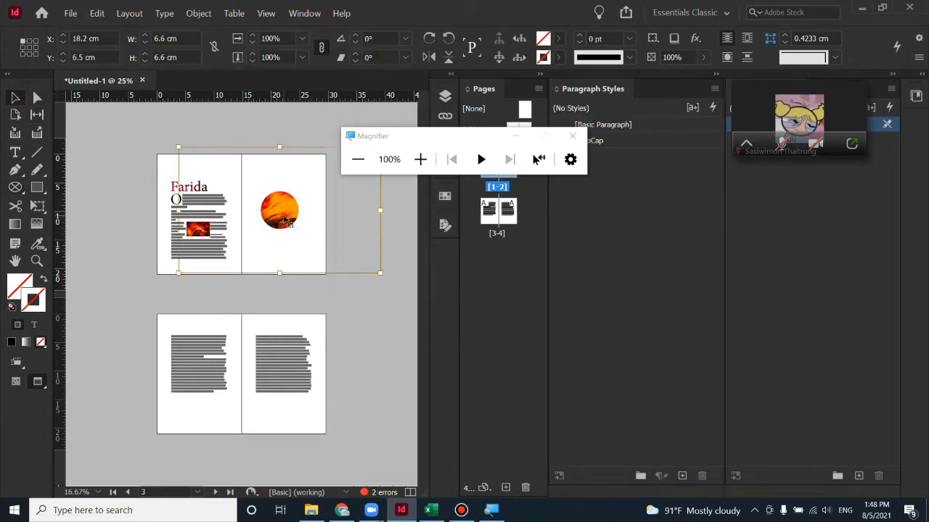
drag(286, 214, 249, 217)
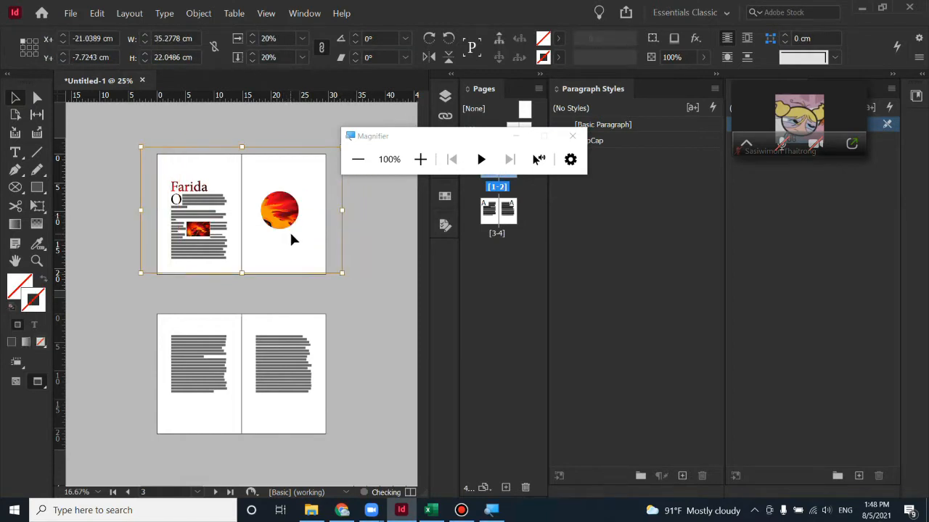
click(260, 274)
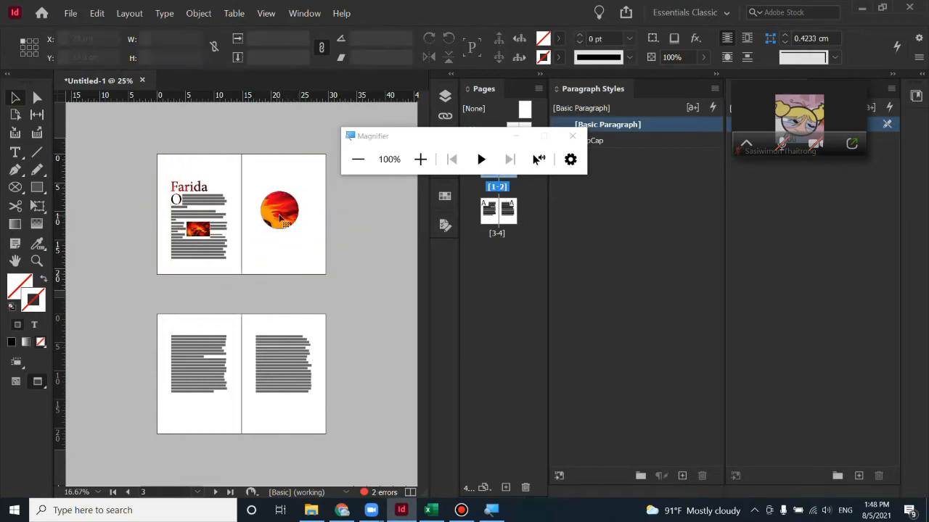
drag(281, 215, 313, 218)
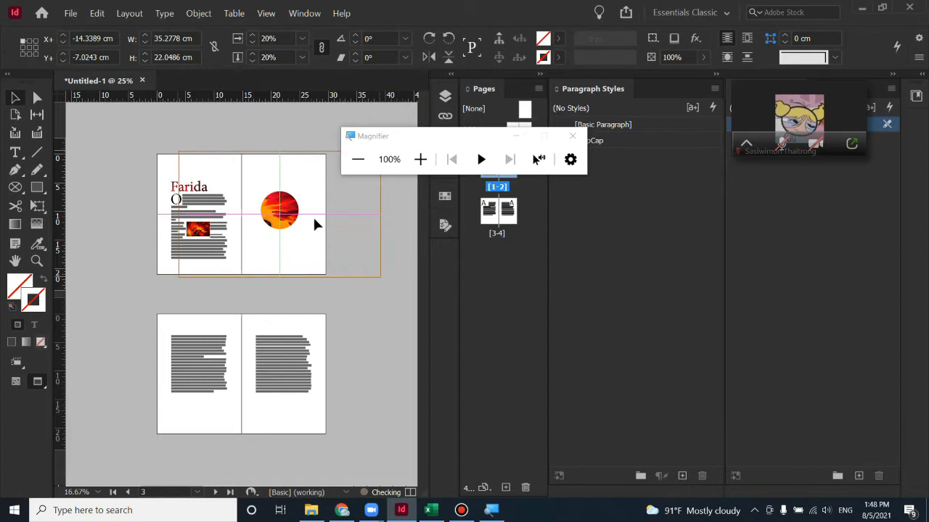
click(347, 311)
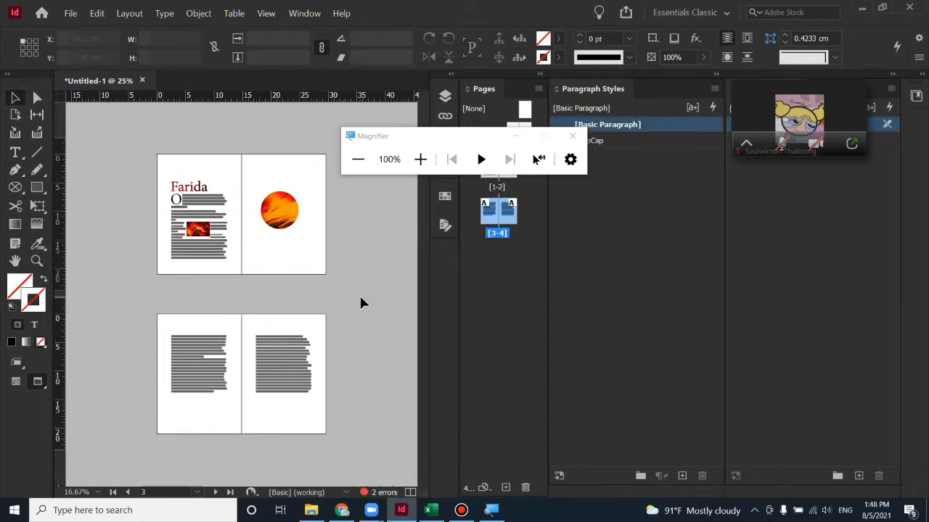
Add Type on a Path text along the image-filled circle's edge
click(16, 153)
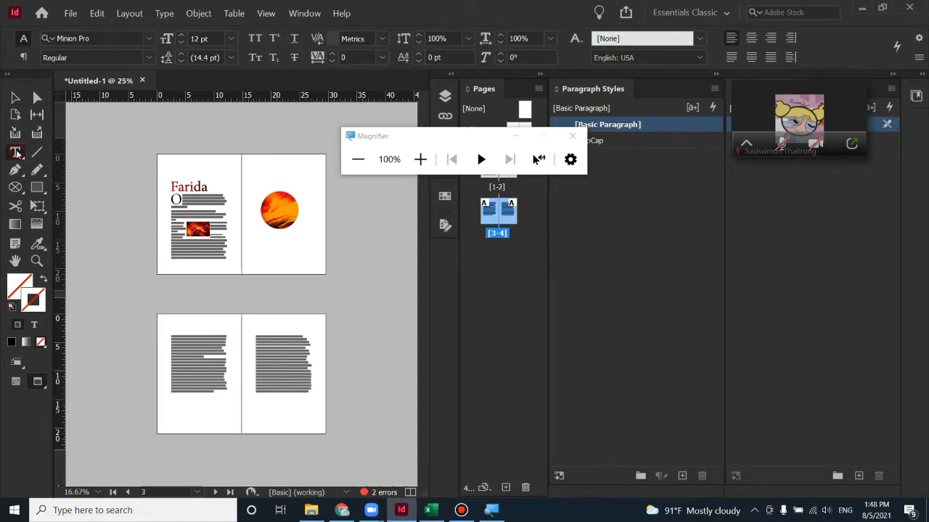
click(17, 153)
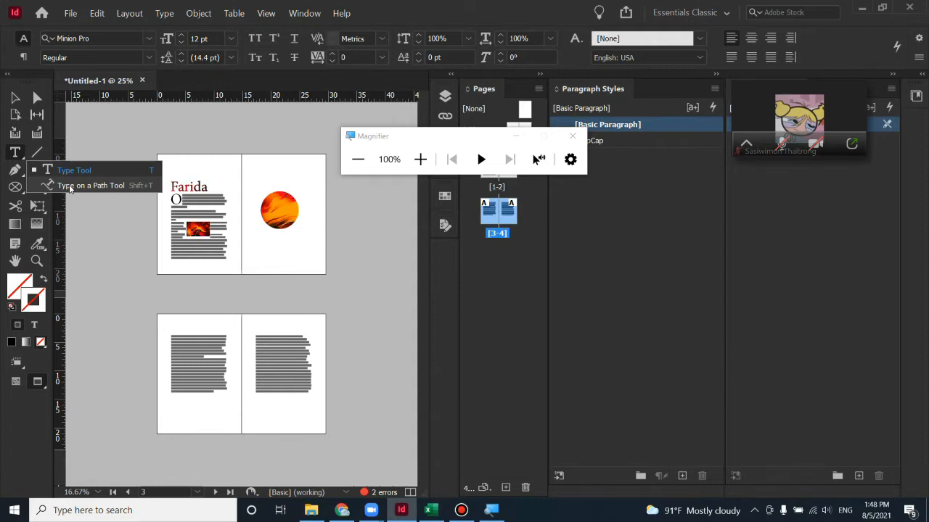
click(69, 187)
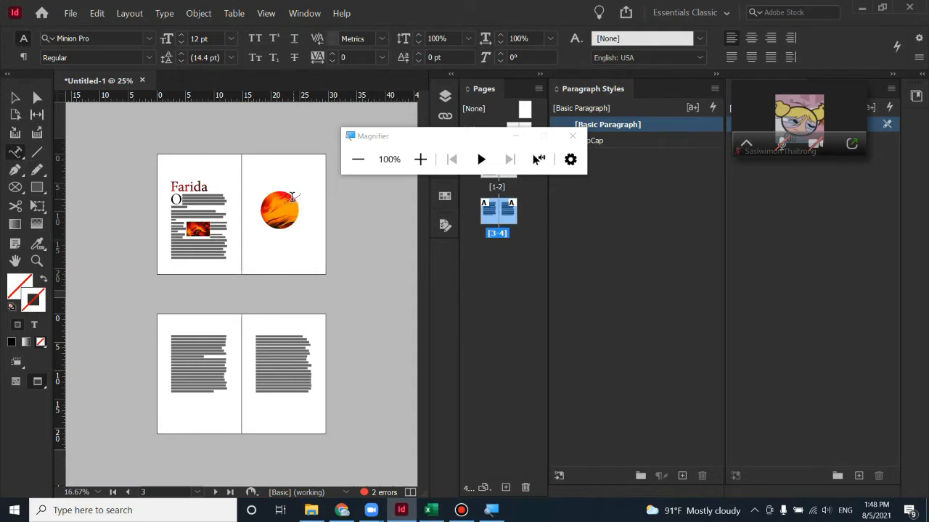
click(293, 194)
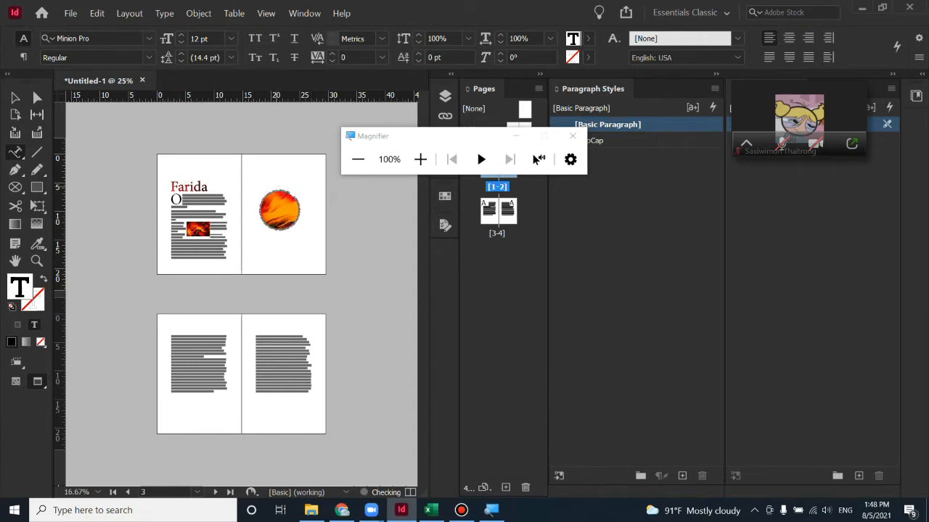
click(16, 98)
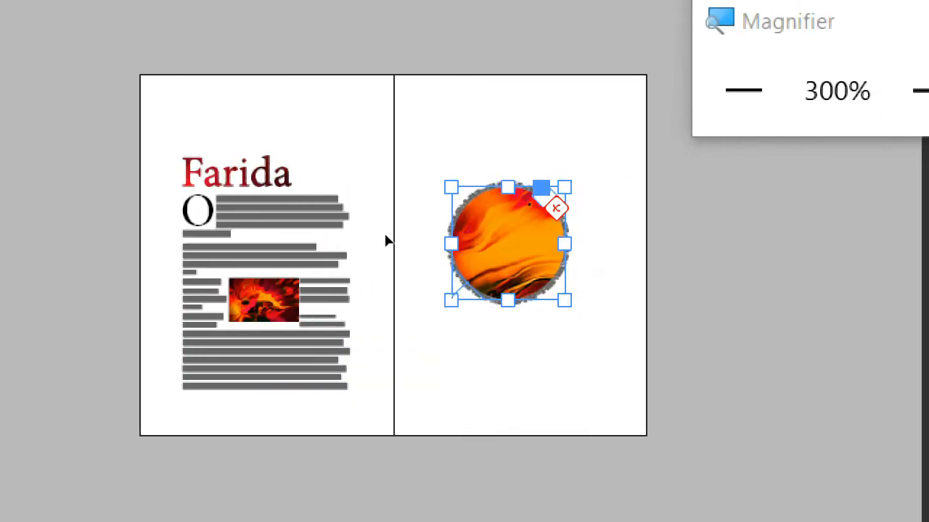
Zoom in to inspect the circle's text, then zoom back out to the spread
key(ctrl+equal)
key(ctrl+equal)
key(ctrl+equal)
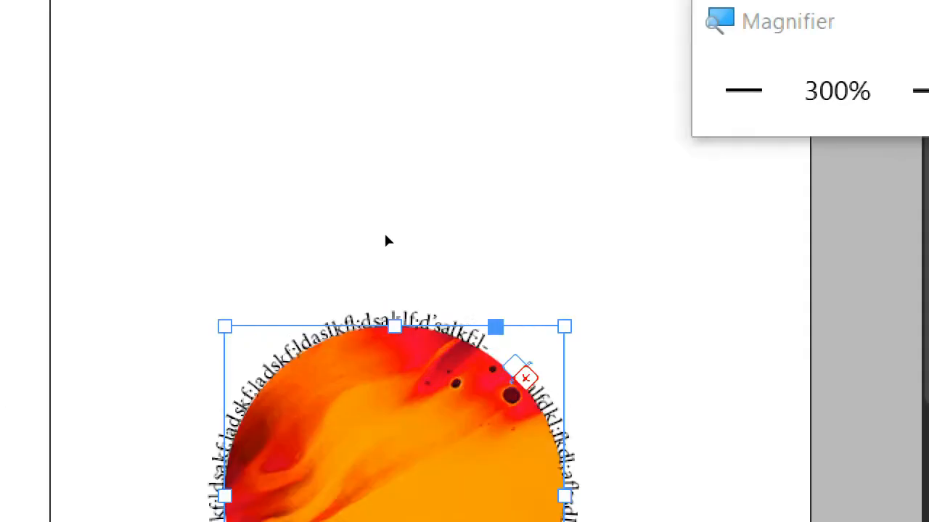
scroll(386, 242, down, 3)
scroll(336, 248, up, 3)
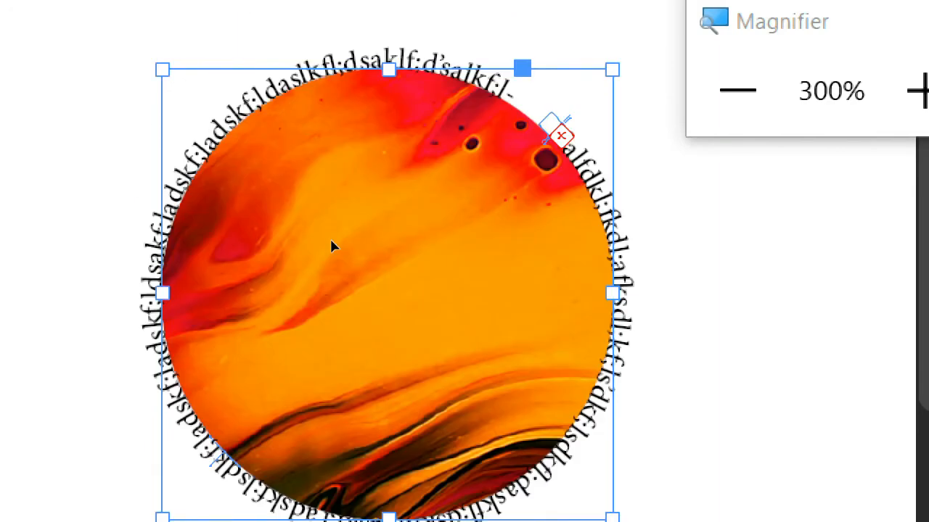
key(ctrl+minus)
key(ctrl+minus)
key(ctrl+minus)
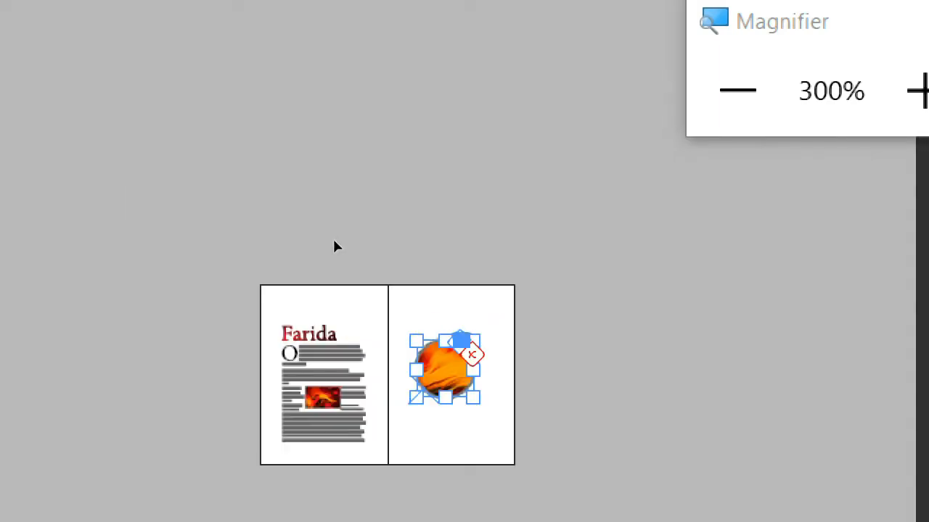
key(super+minus)
key(super+minus)
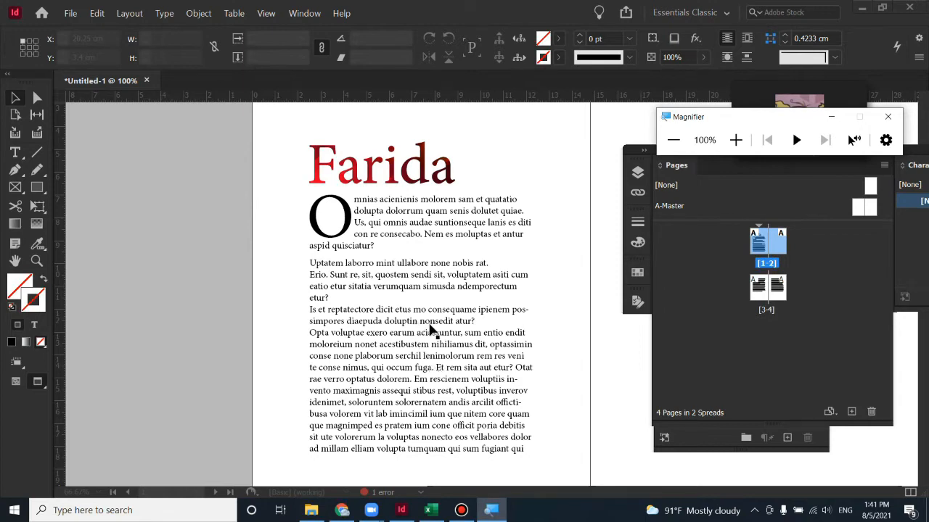
Deselect the body text and open the Place dialog on the Nitro pictures folder
click(440, 291)
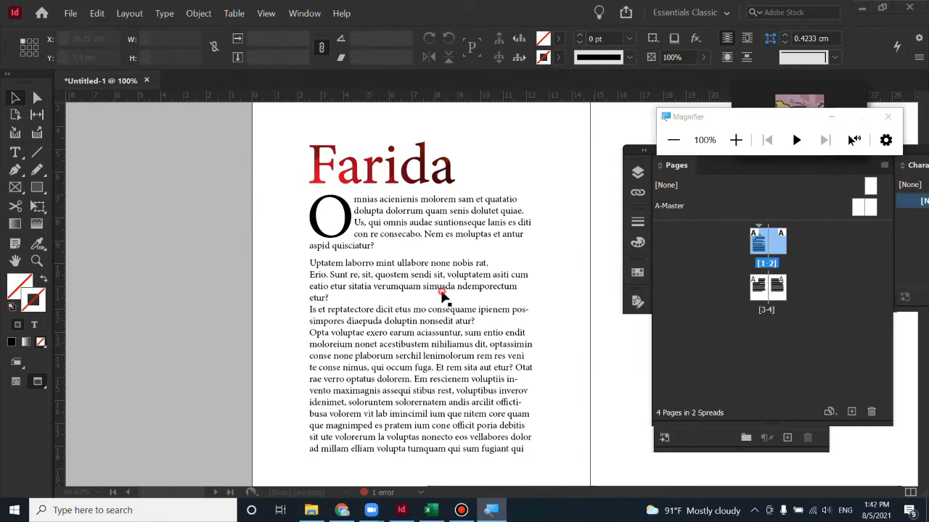
click(551, 314)
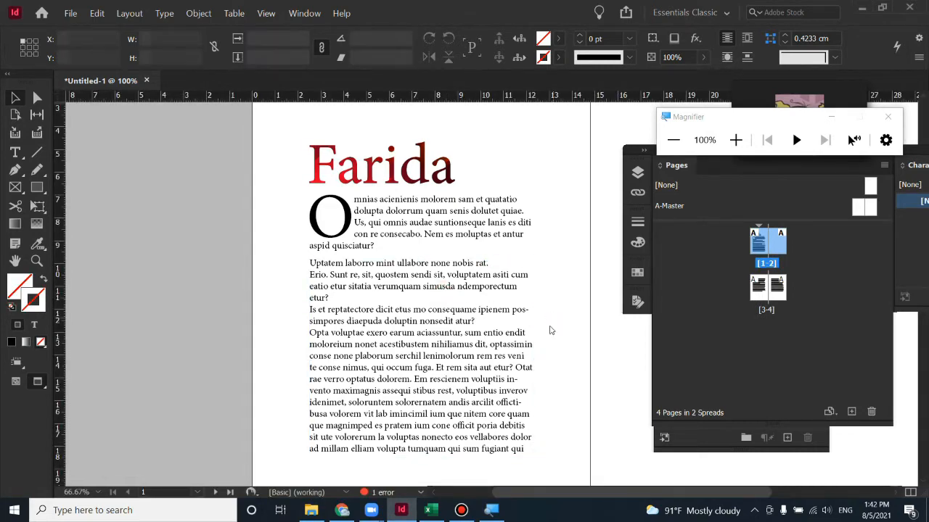
key(ctrl+d)
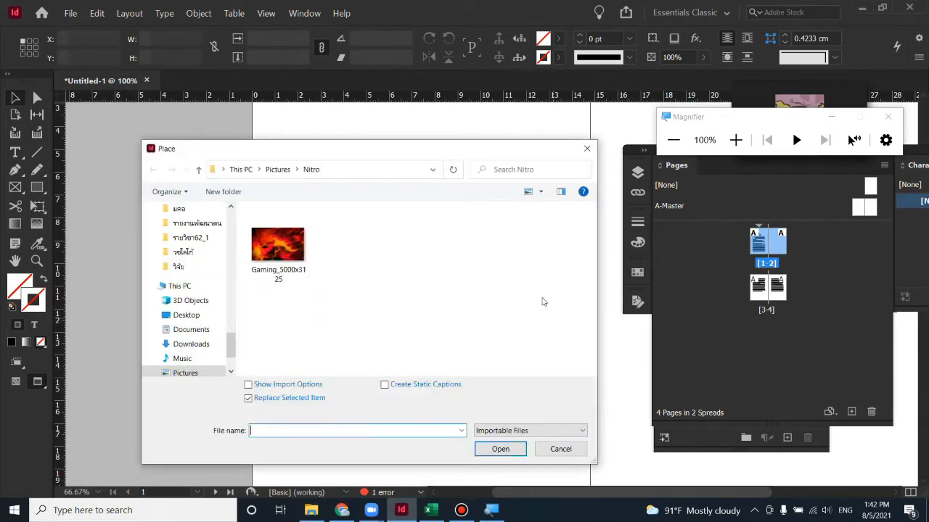
Place Gaming_5000x3125 as a 4.12 × 2.58 cm photo in the middle of the body text
click(272, 239)
click(500, 448)
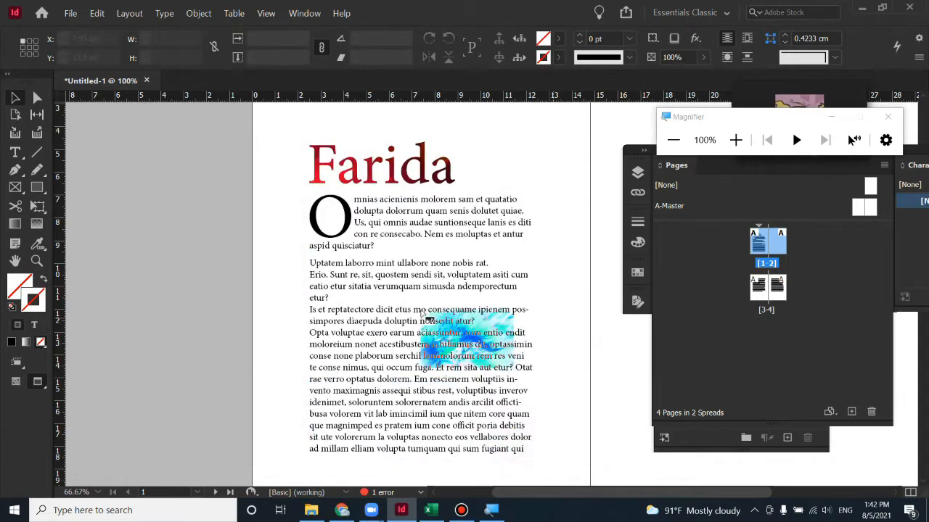
drag(360, 264, 457, 356)
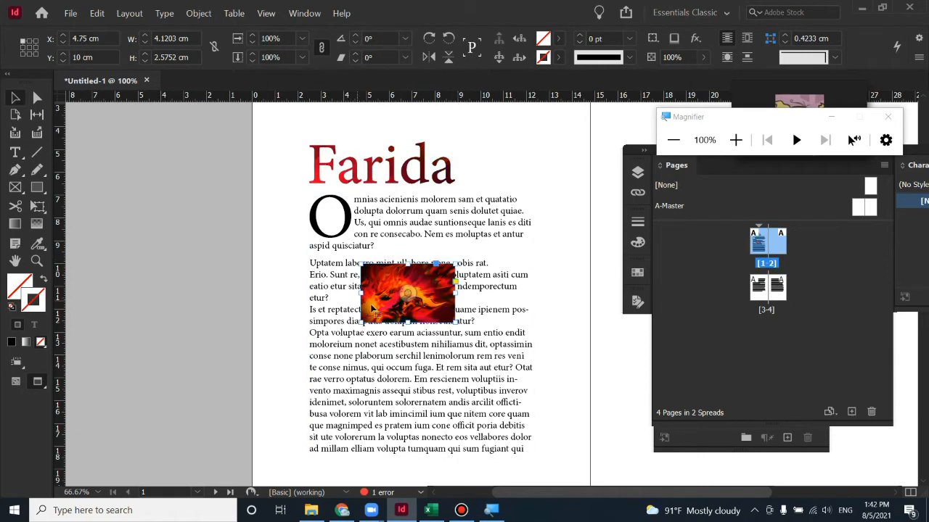
drag(374, 294, 384, 336)
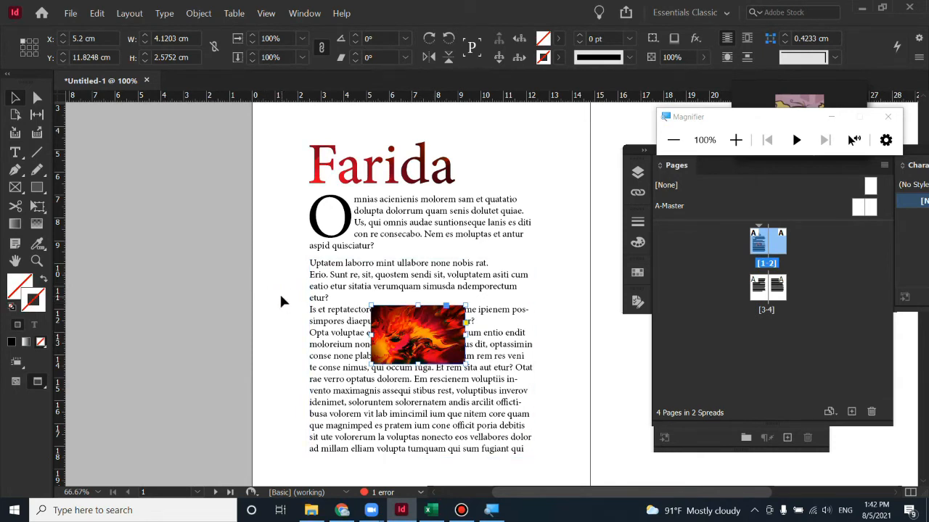
drag(279, 292, 547, 428)
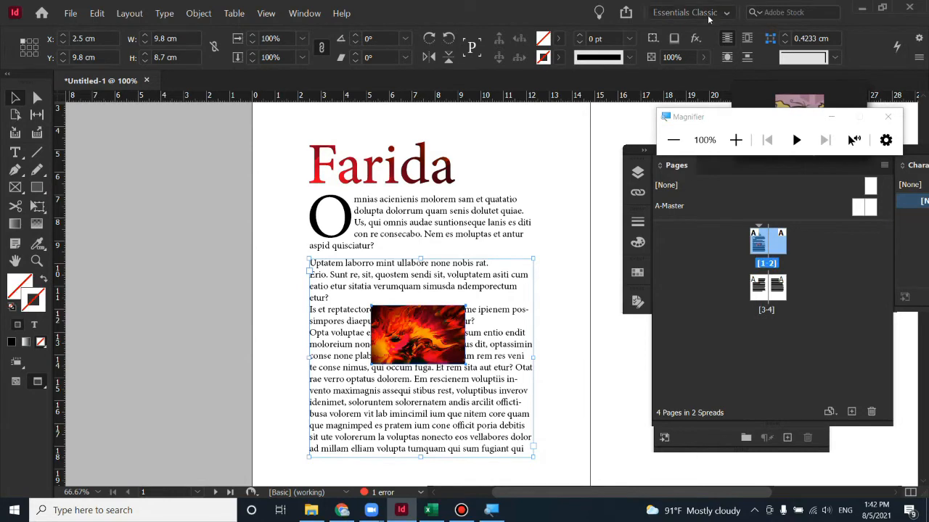
Switch the workspace to [Essentials], then to [Essentials Classic]
click(301, 13)
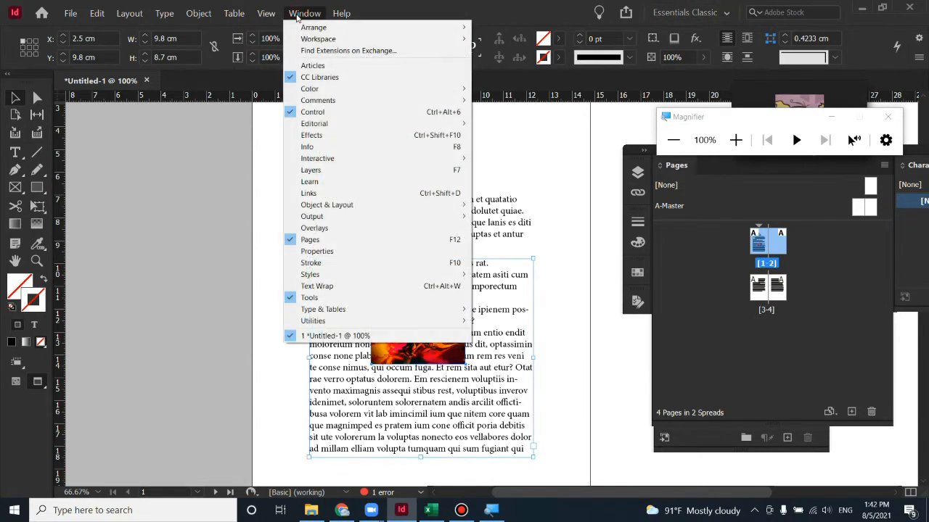
mouse_move(320, 38)
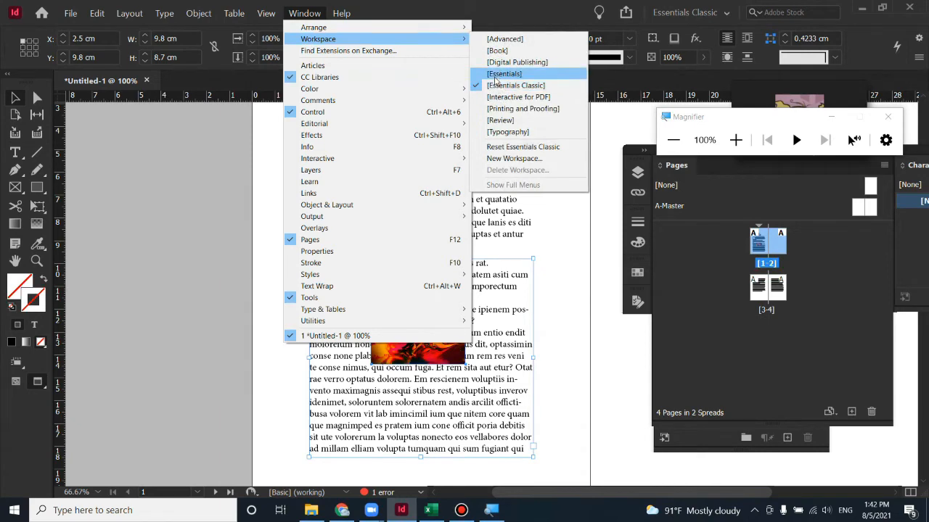
click(495, 76)
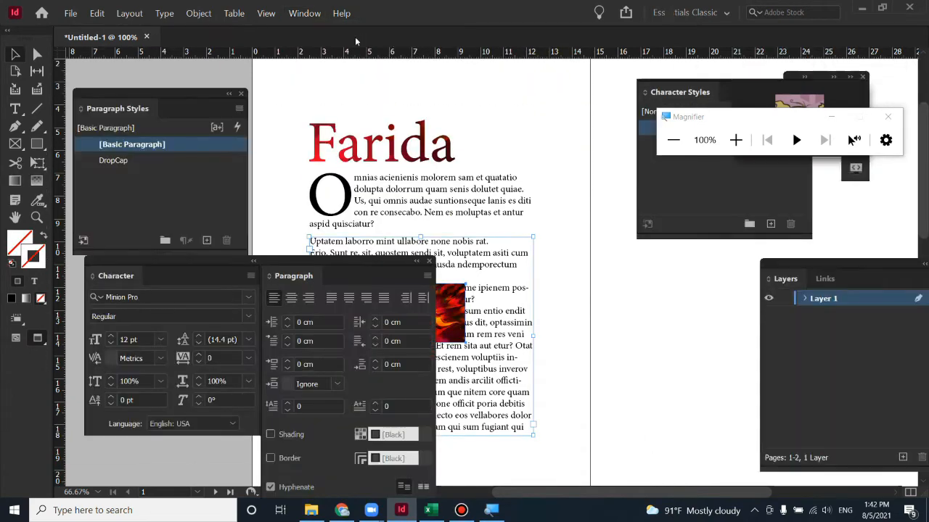
click(304, 14)
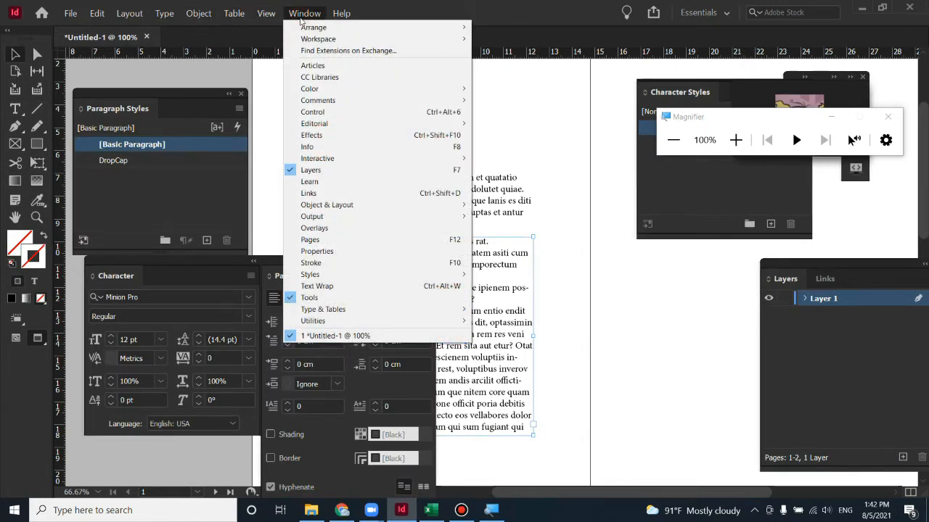
click(300, 19)
click(302, 14)
mouse_move(319, 40)
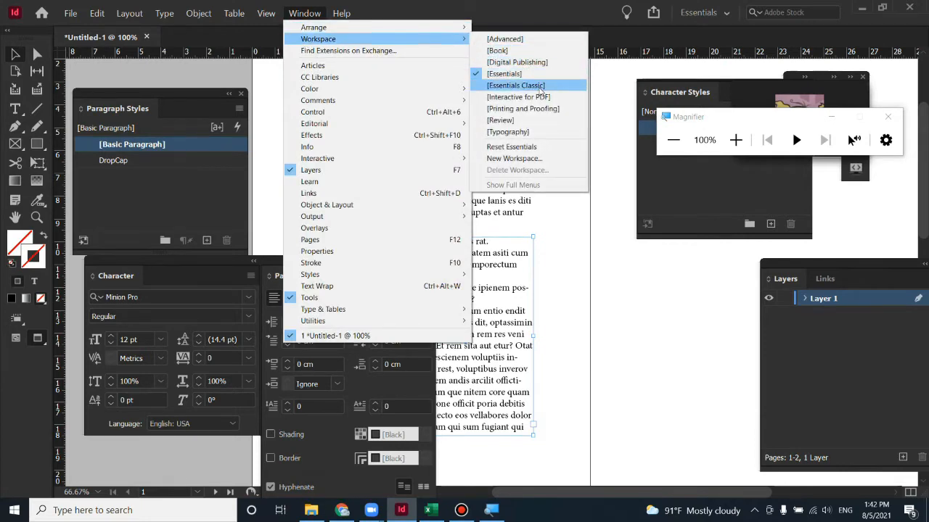
click(541, 90)
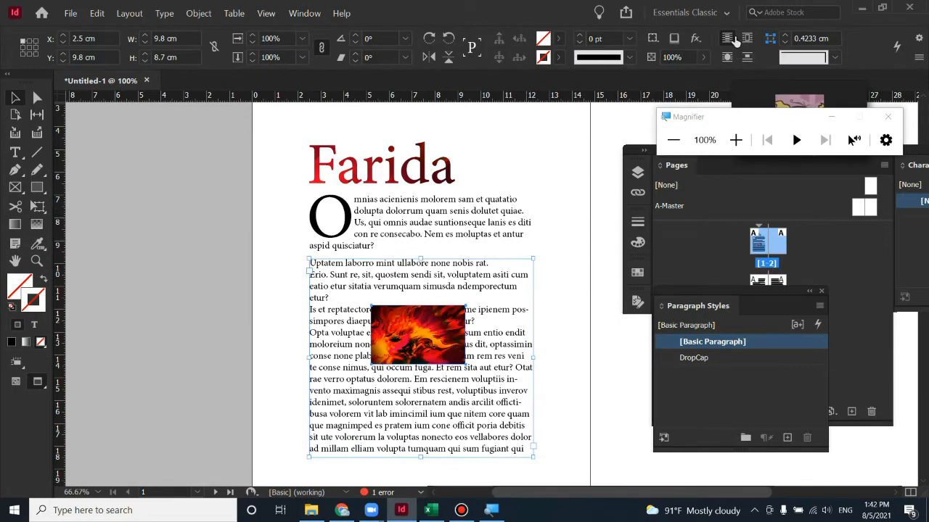
key(super+plus)
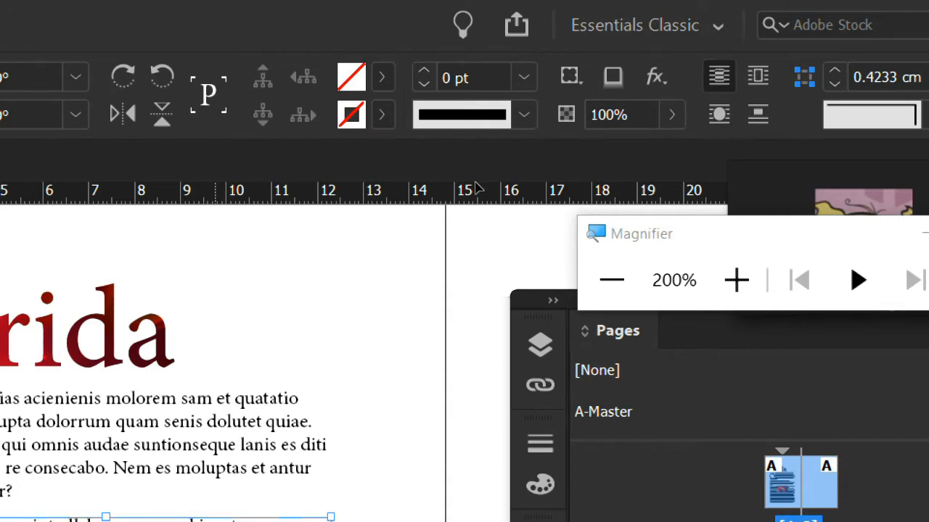
Set the flame photo's text wrap to Jump object, then Wrap around object shape
scroll(718, 43, down, 4)
scroll(717, 43, up, 2)
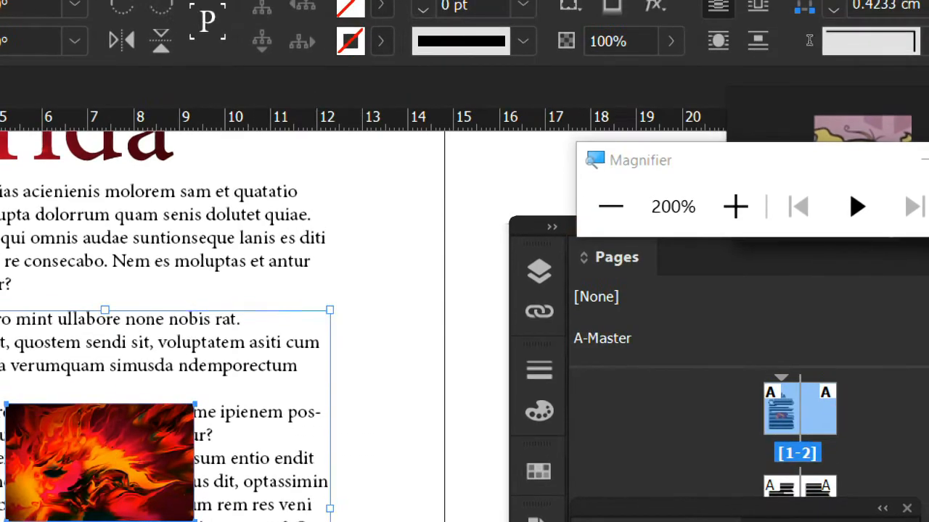
scroll(468, 260, down, 4)
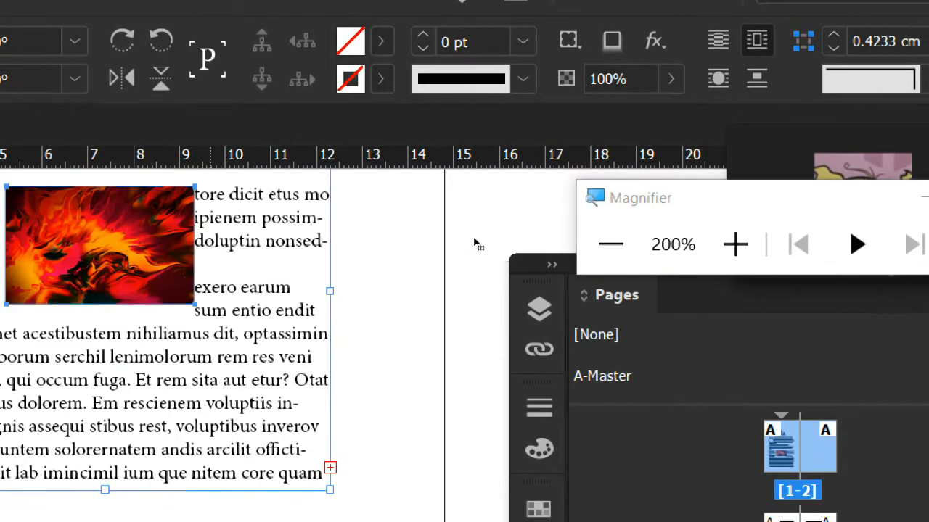
scroll(474, 242, up, 1)
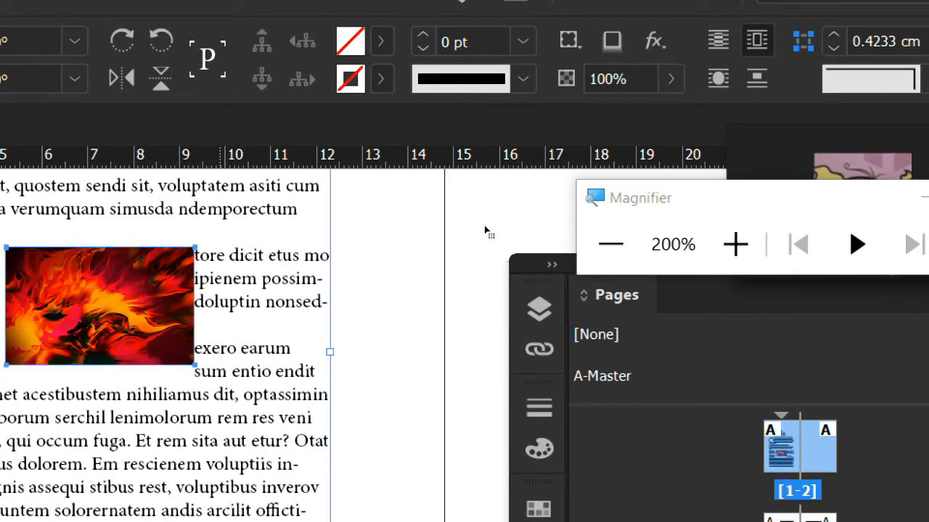
drag(487, 225, 564, 226)
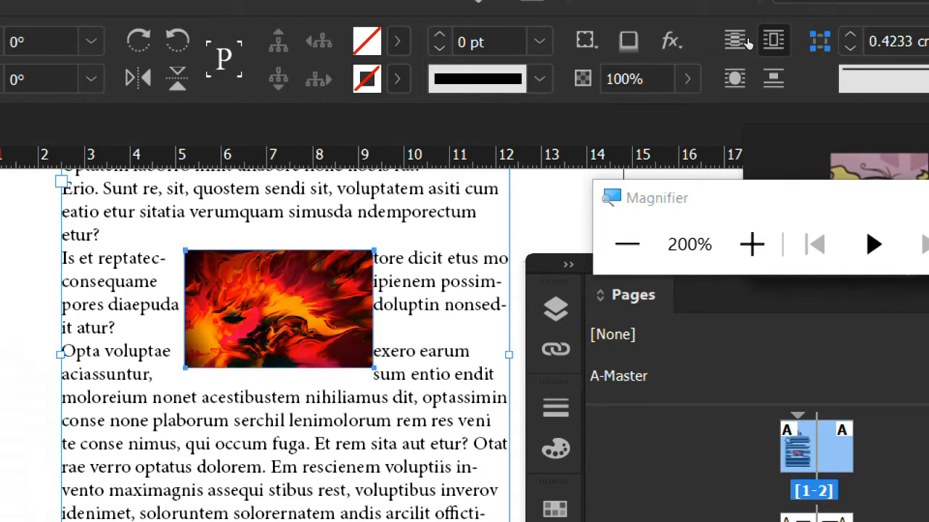
click(773, 79)
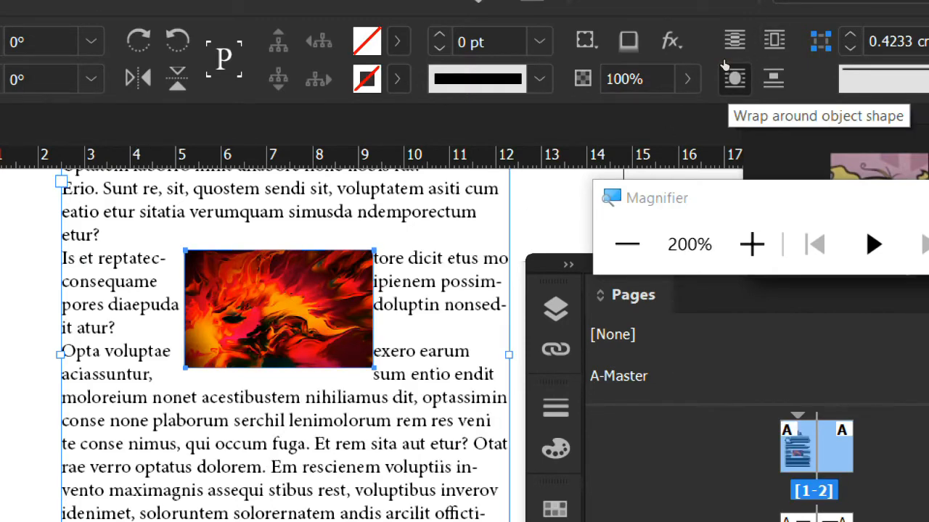
click(725, 67)
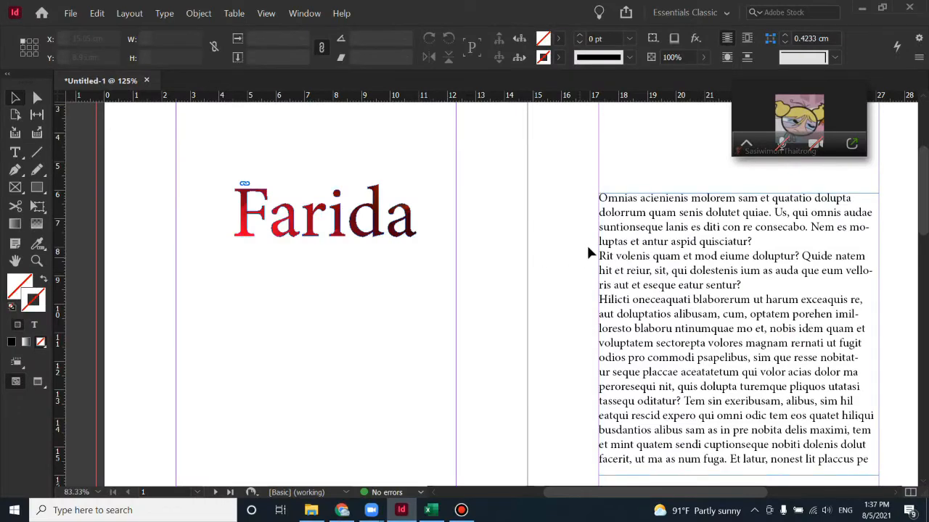
Flow the body text into a new text frame below Farida and shorten its height
drag(406, 240, 315, 152)
key(Delete)
drag(385, 331, 364, 366)
click(465, 359)
scroll(607, 353, down, 2)
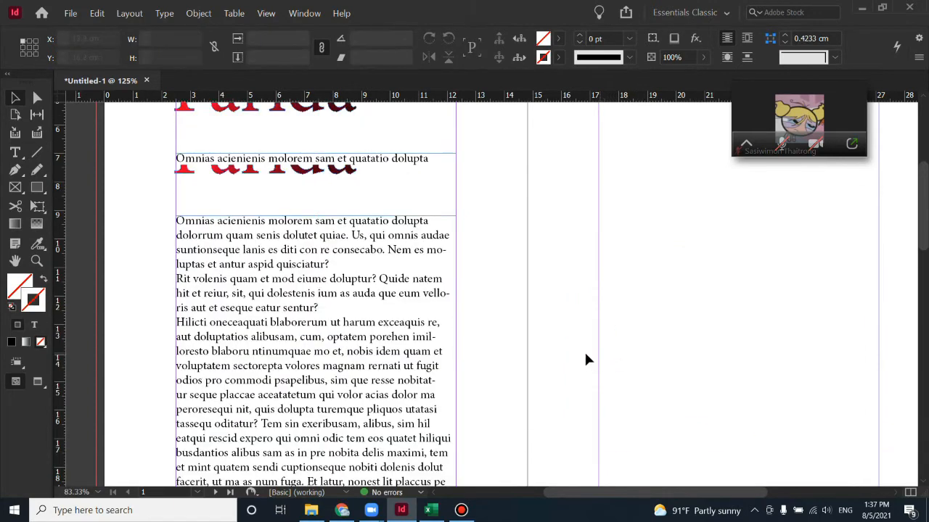
click(304, 383)
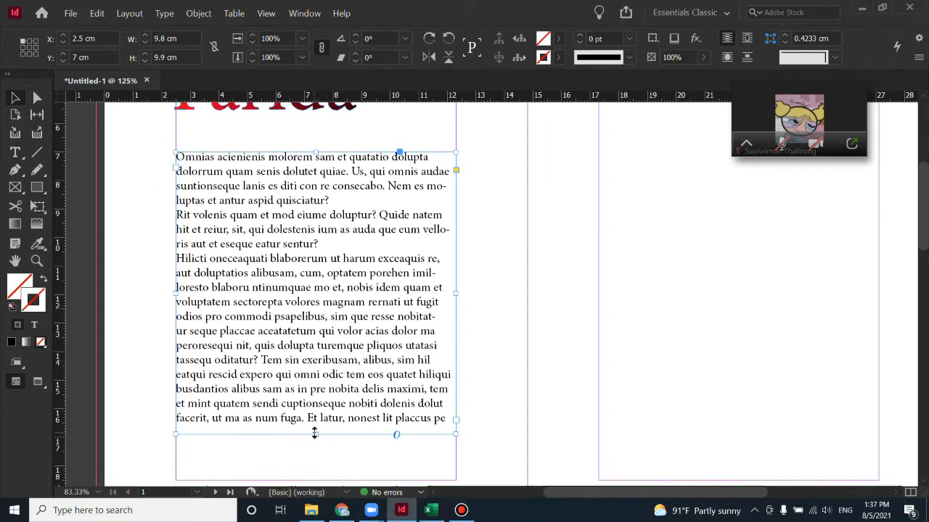
drag(314, 434, 323, 407)
Delete the body text from 'Rit' to the end of the frame
triple_click(195, 201)
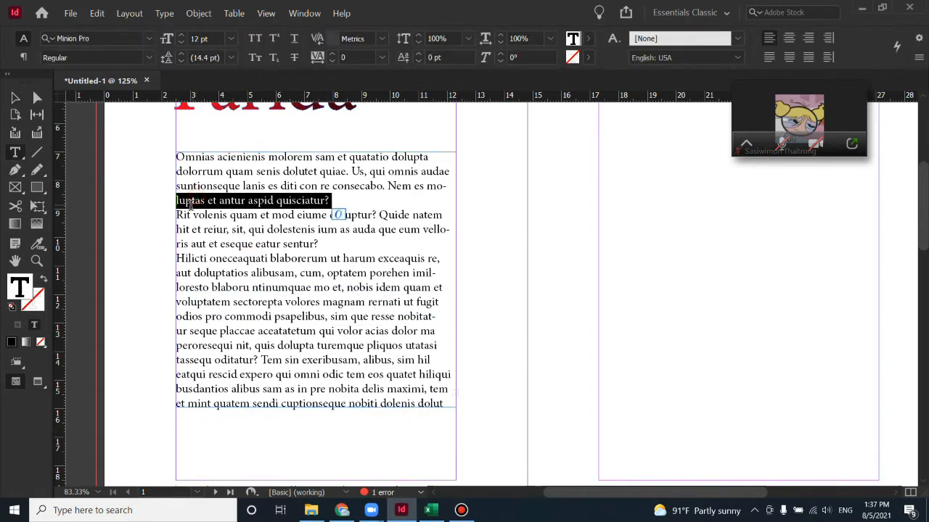
click(177, 214)
drag(176, 215, 464, 444)
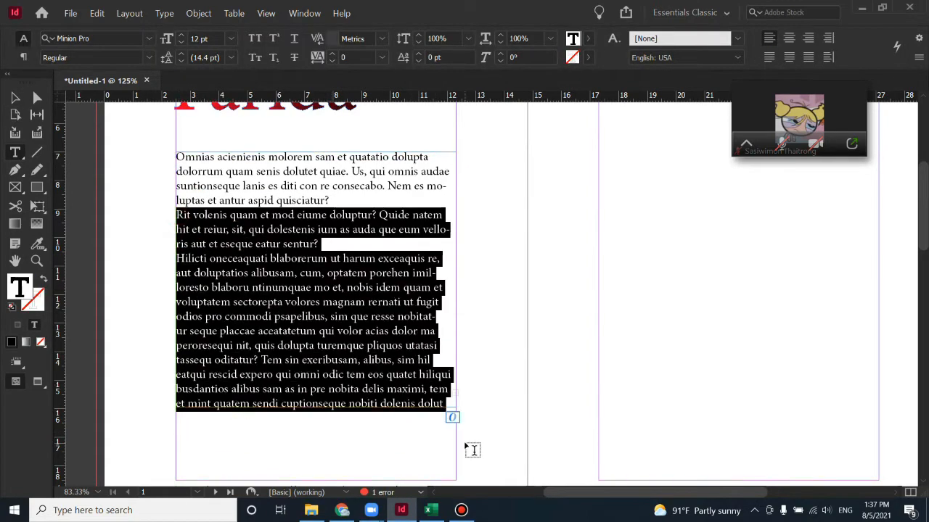
key(BackSpace)
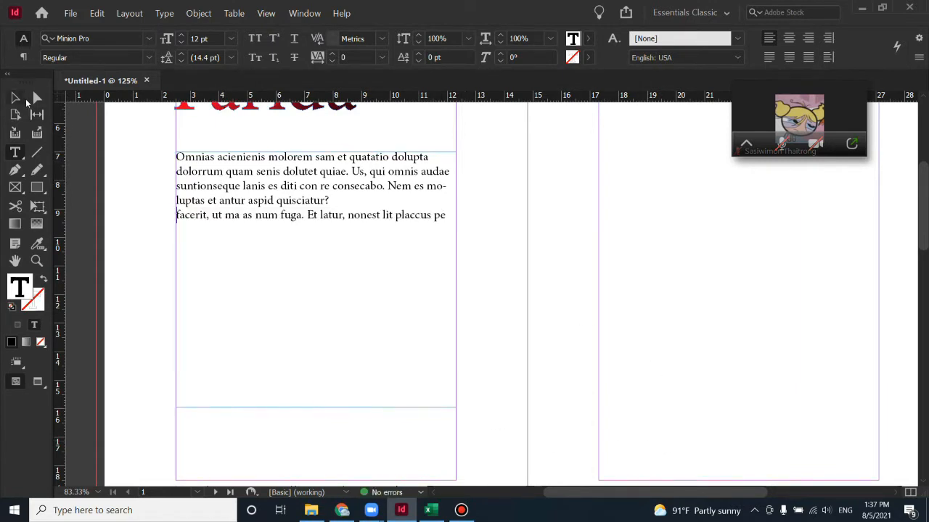
key(Escape)
scroll(234, 267, up, 2)
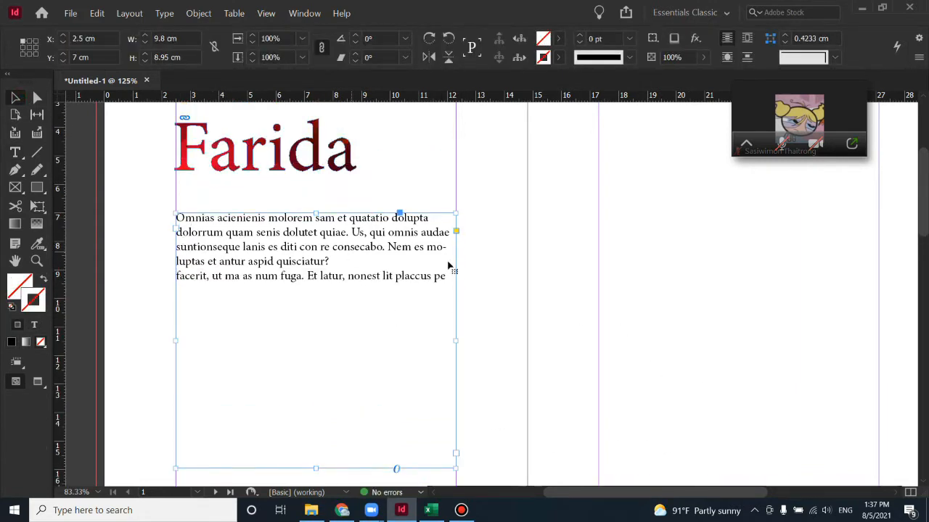
click(15, 152)
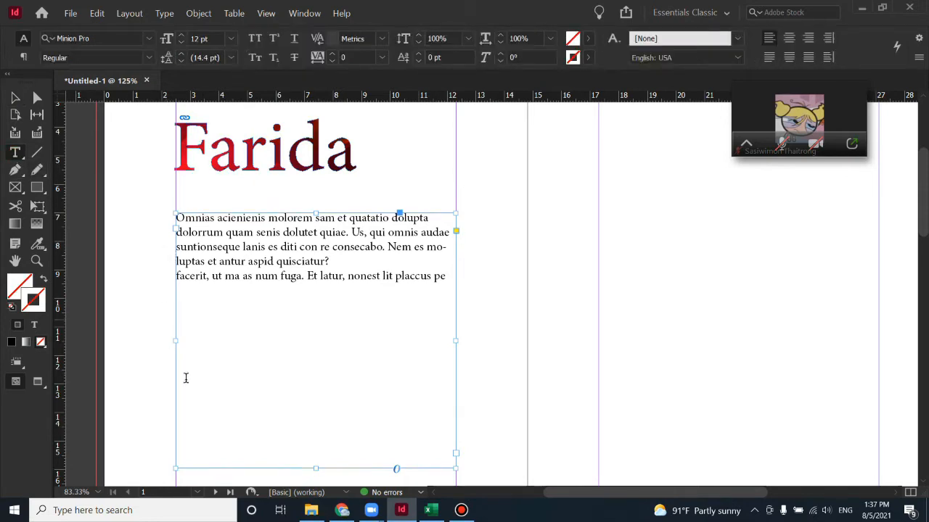
Restore hidden panels, float Paragraph Styles over the page, and widen the Pages panel
click(15, 100)
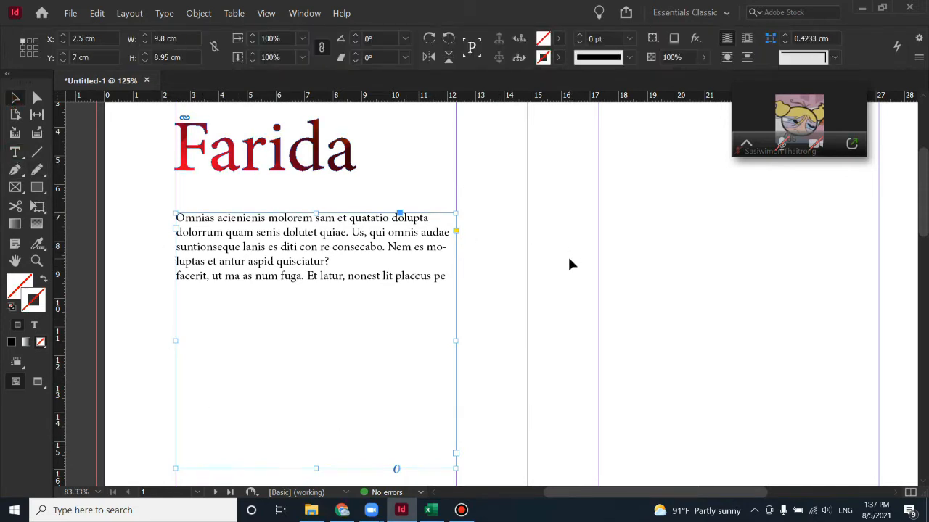
key(Tab)
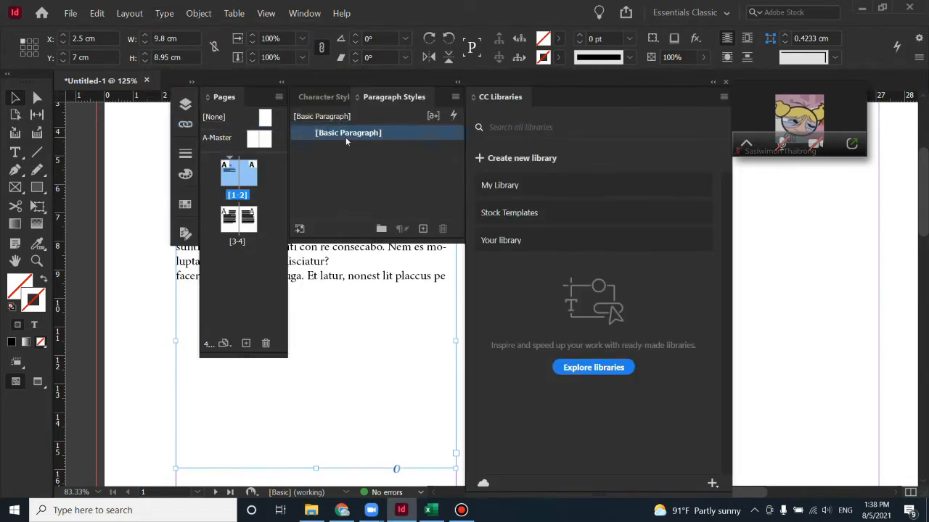
drag(399, 95, 340, 282)
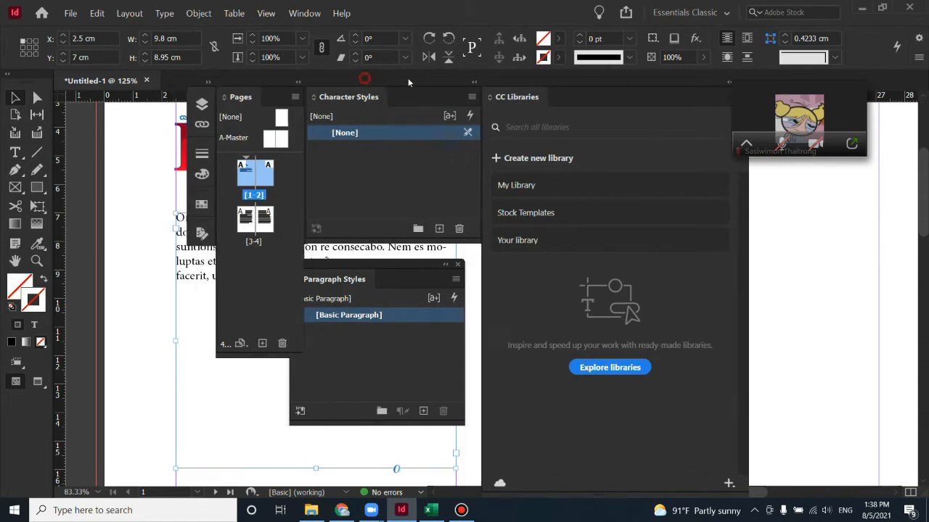
drag(367, 79, 689, 100)
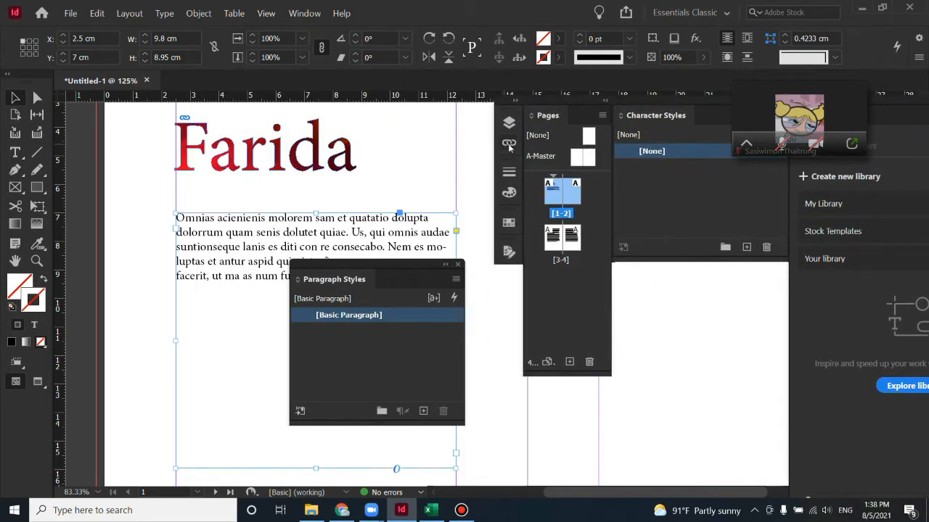
drag(611, 162, 766, 161)
drag(376, 266, 322, 129)
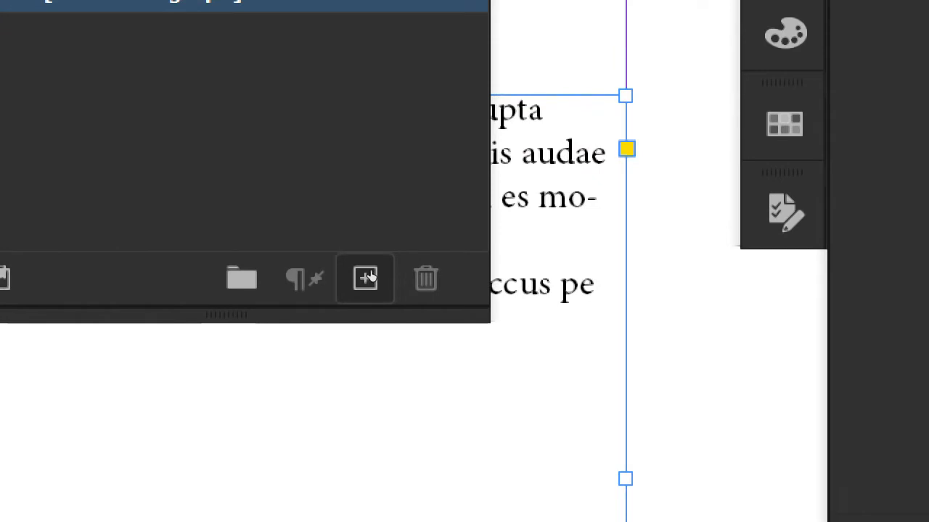
Create a new paragraph style and rename it from Paragraph Style 1 to DropCap
click(366, 277)
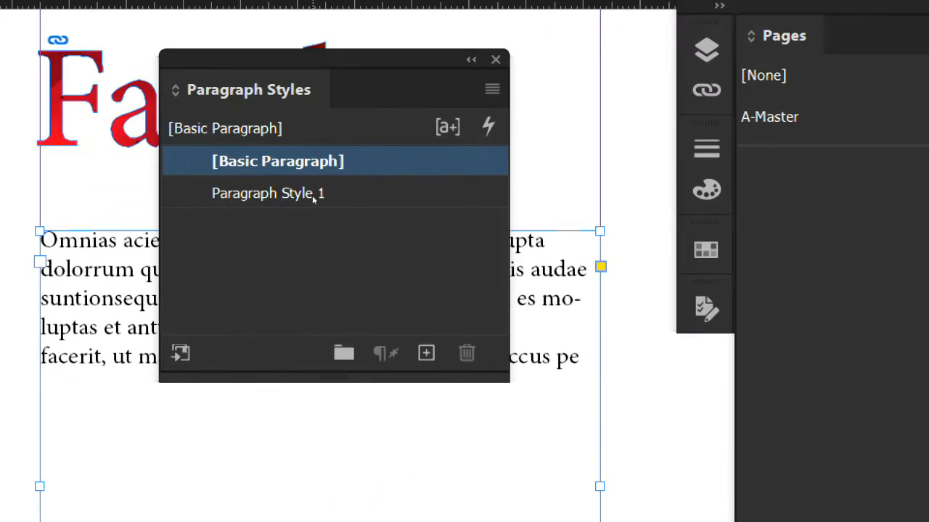
click(313, 195)
click(314, 193)
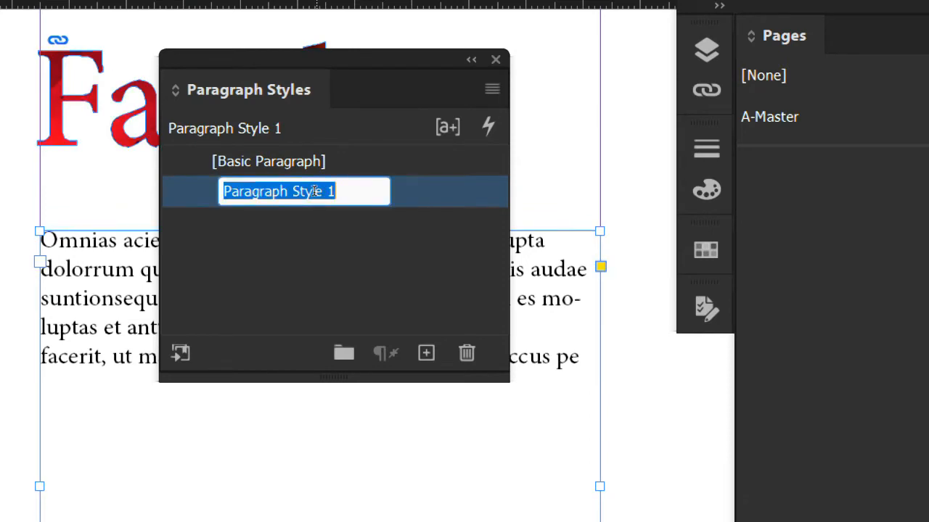
drag(330, 190, 221, 191)
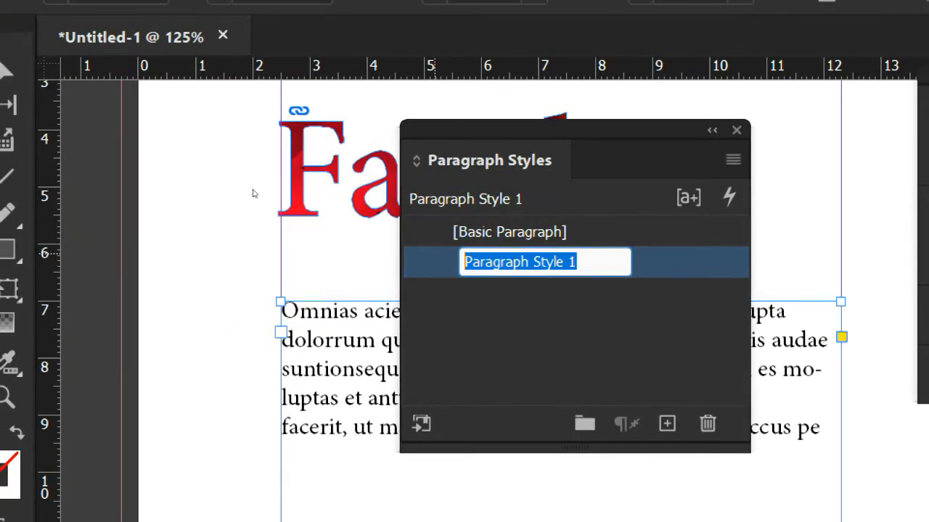
text(DropC)
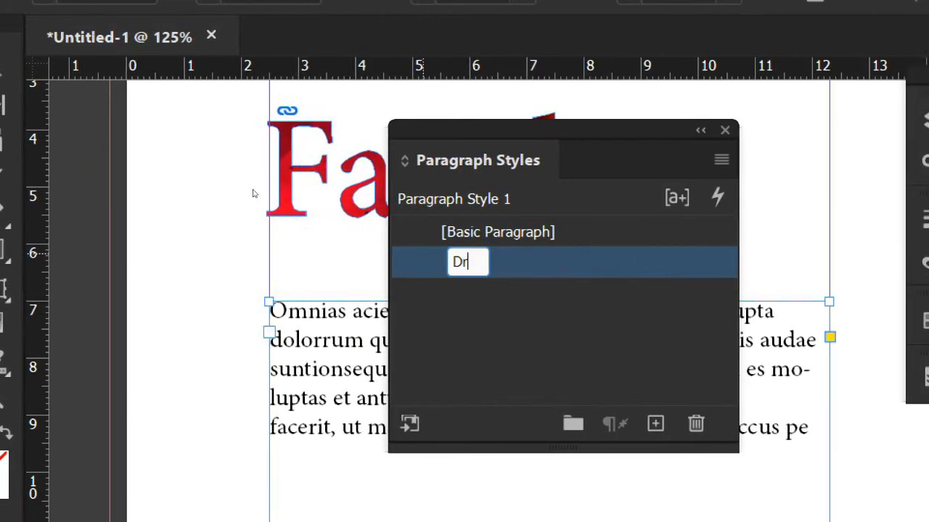
text(P)
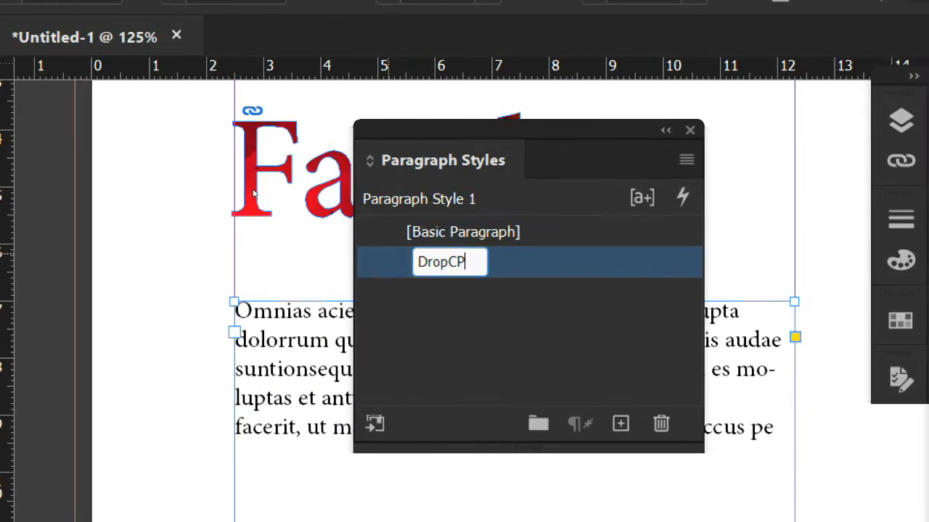
key(BackSpace)
text(ap)
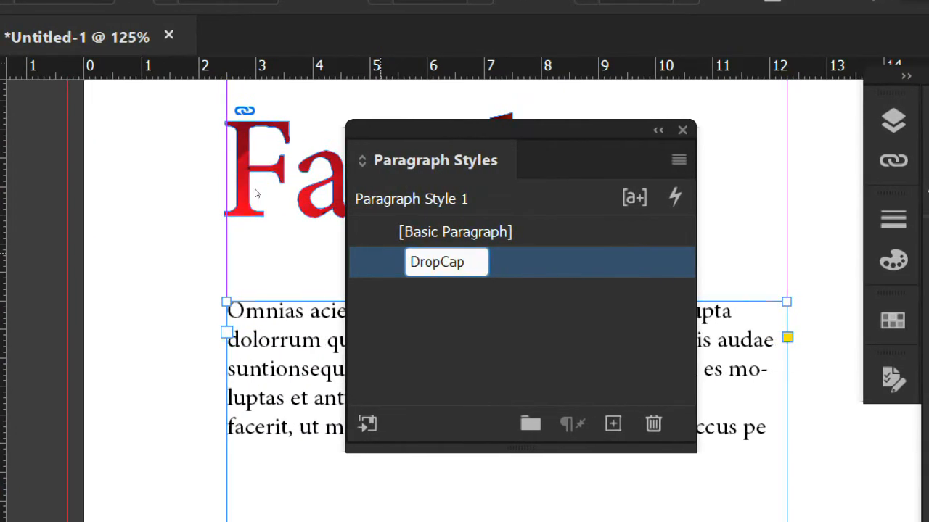
key(Return)
click(270, 195)
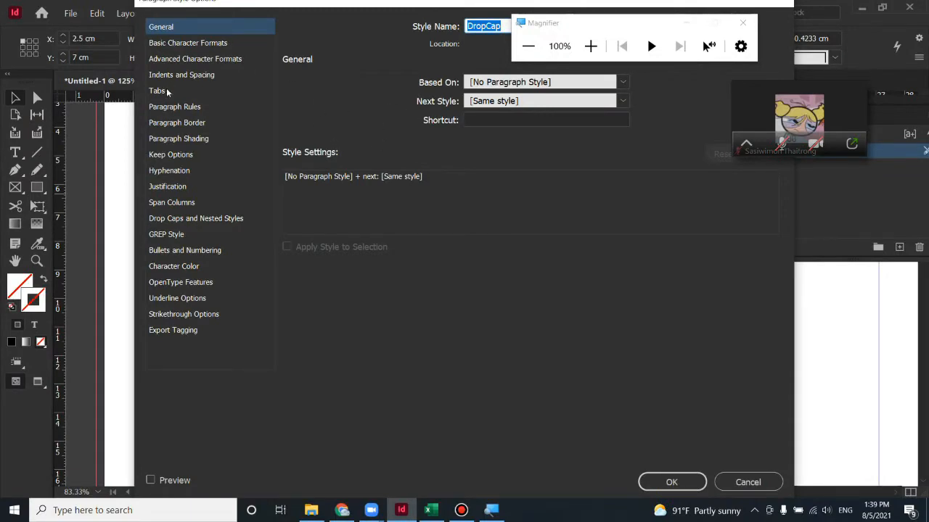
Give the DropCap style a 1-character drop cap 4 lines deep and confirm
drag(560, 18, 704, 127)
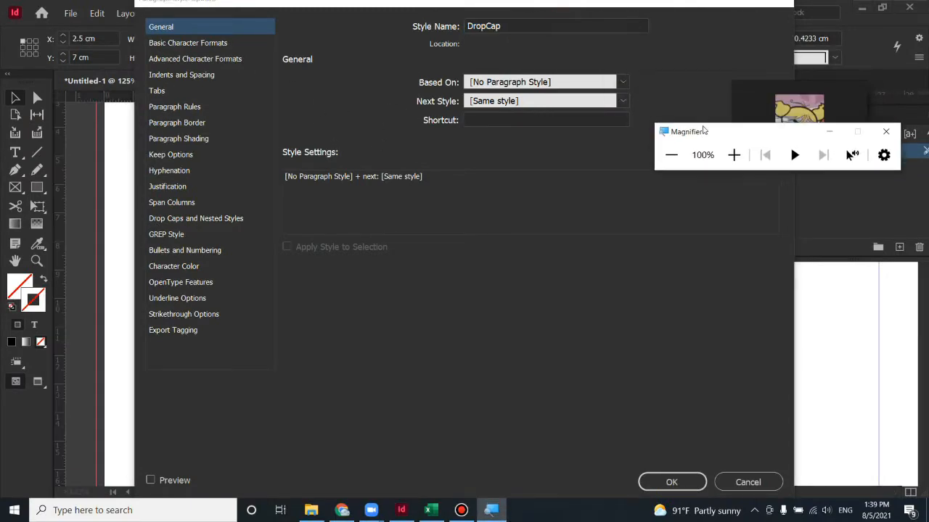
click(184, 219)
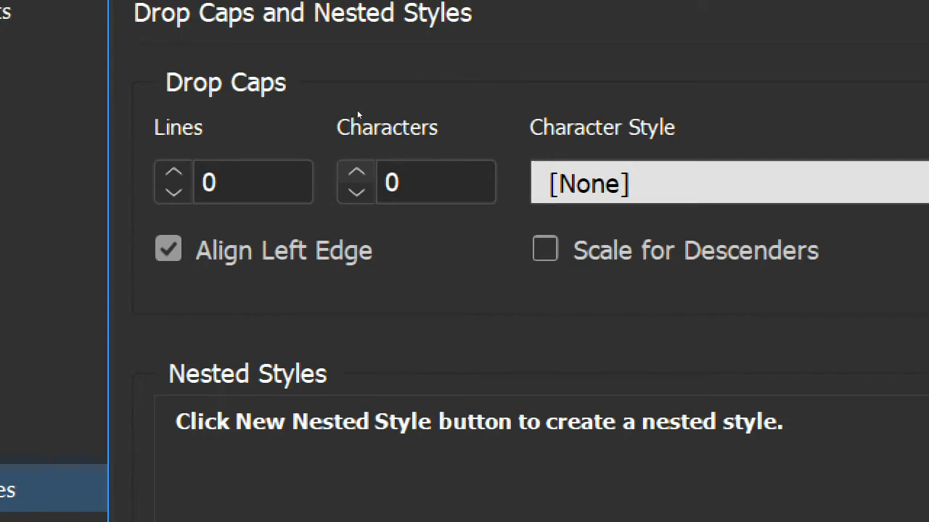
click(355, 172)
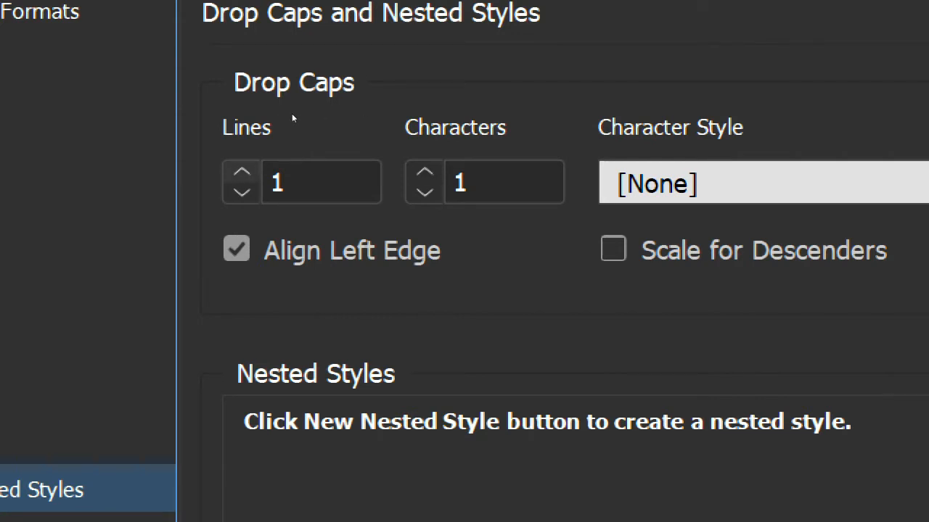
click(241, 172)
click(242, 171)
click(242, 172)
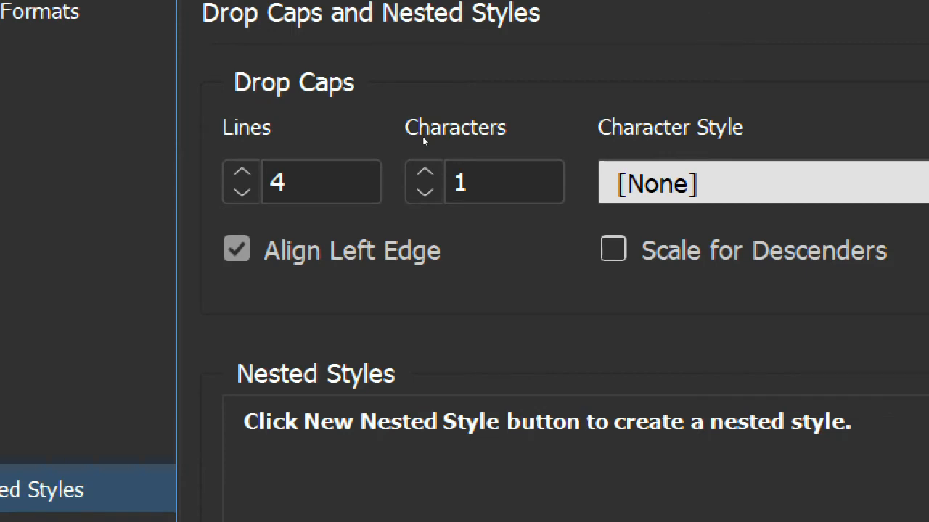
key(super+minus)
key(super+minus)
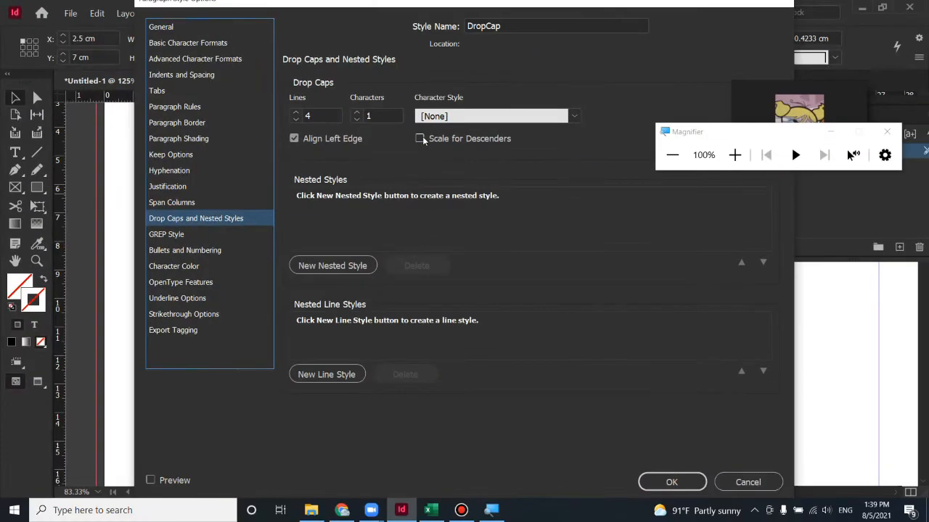
click(656, 481)
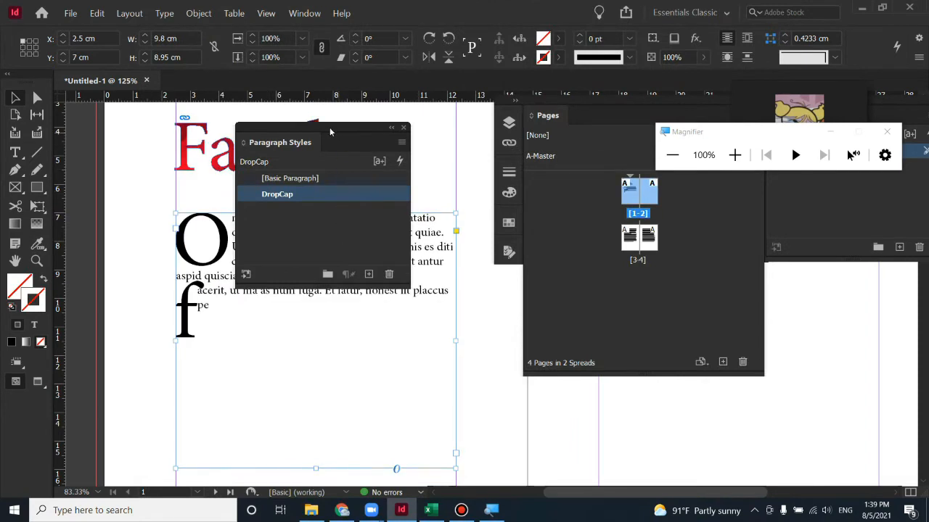
Delete the second body paragraph, keeping only the drop-cap paragraph ending 'aspid quisciatur?'
drag(330, 131, 567, 242)
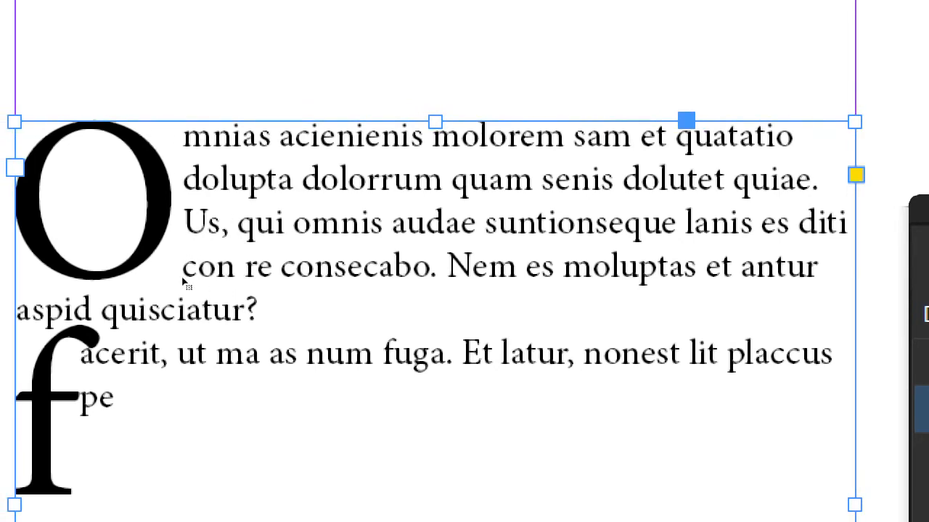
click(212, 313)
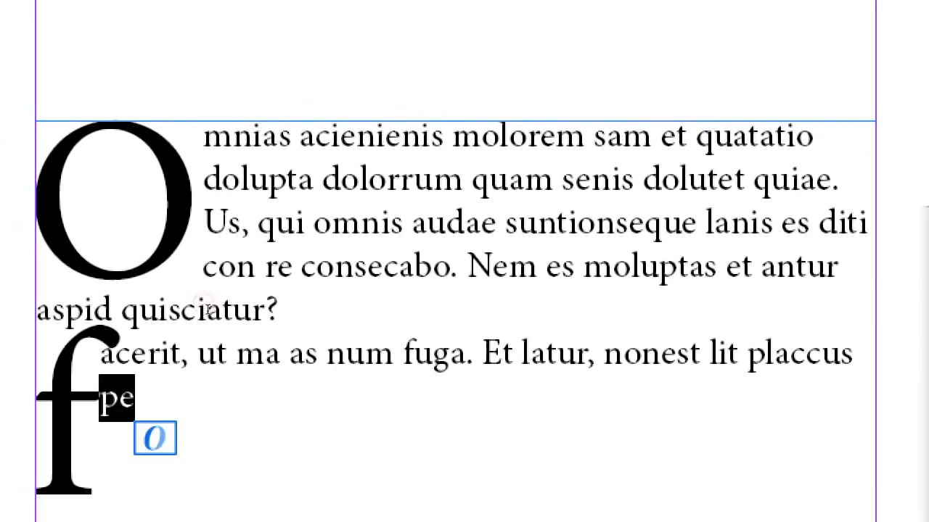
triple_click(217, 318)
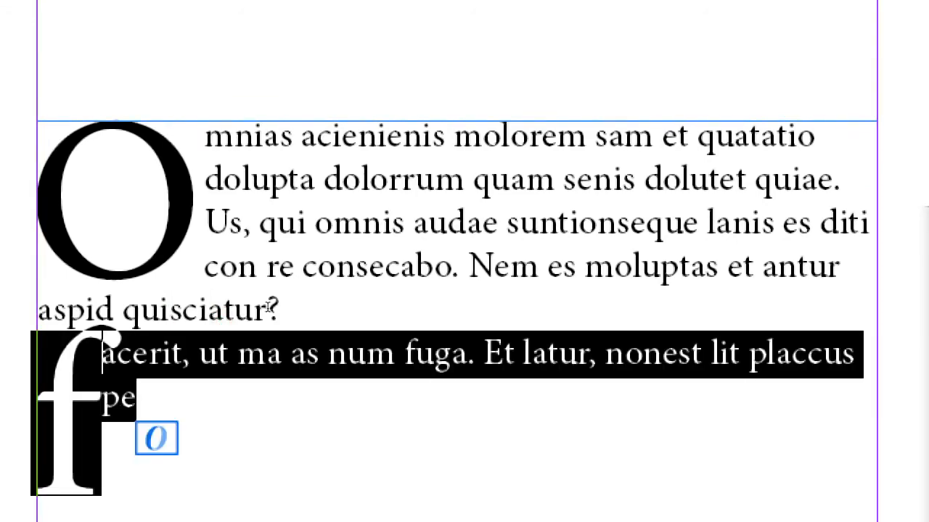
key(BackSpace)
scroll(289, 313, down, 5)
scroll(289, 312, up, 5)
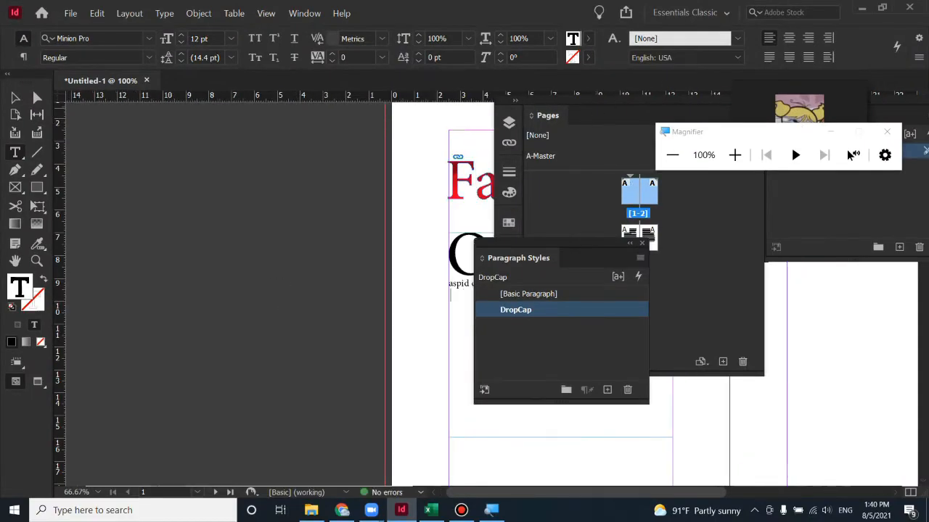
Shorten the drop-cap text frame so it just fits its paragraph
drag(544, 109, 672, 153)
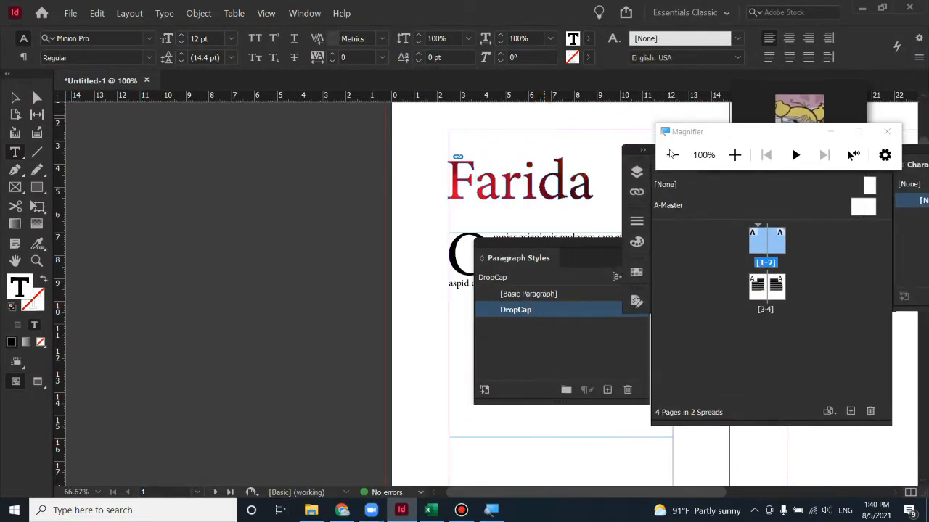
drag(527, 252, 706, 299)
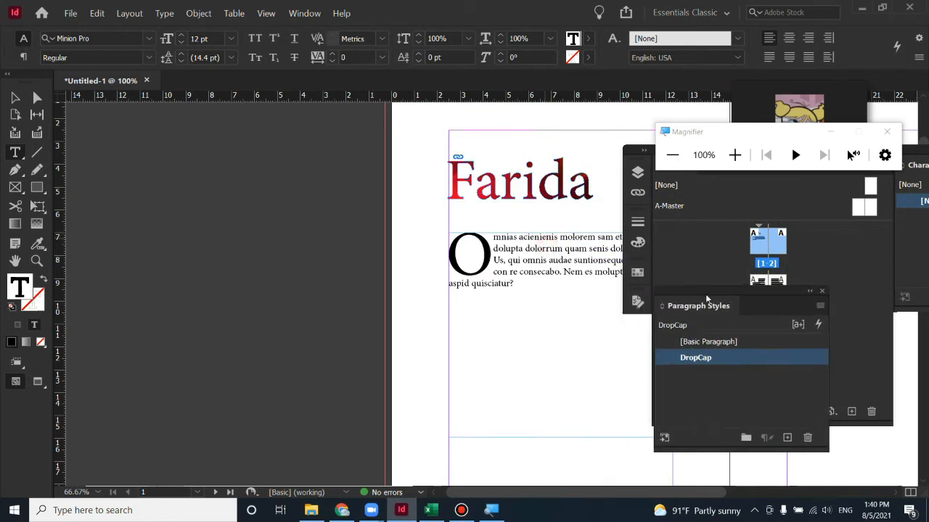
click(537, 348)
drag(257, 280, 118, 248)
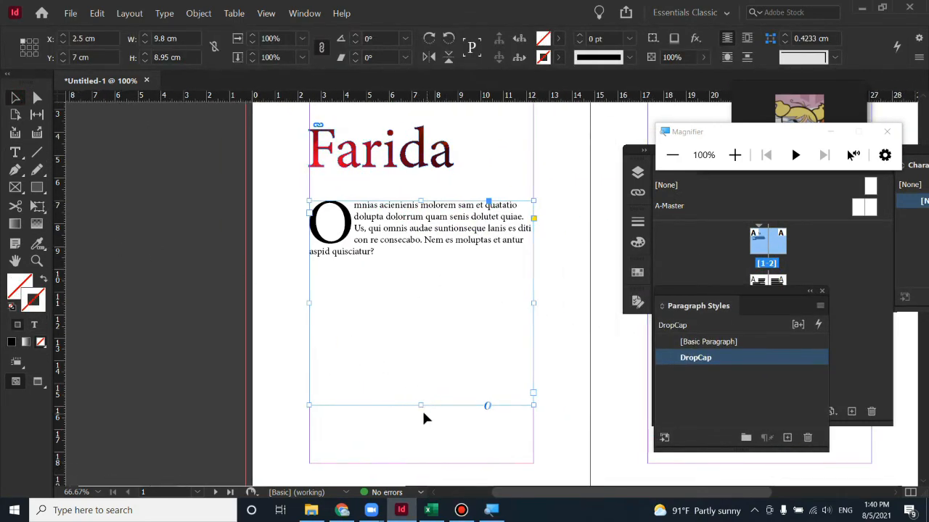
drag(420, 405, 414, 265)
click(376, 352)
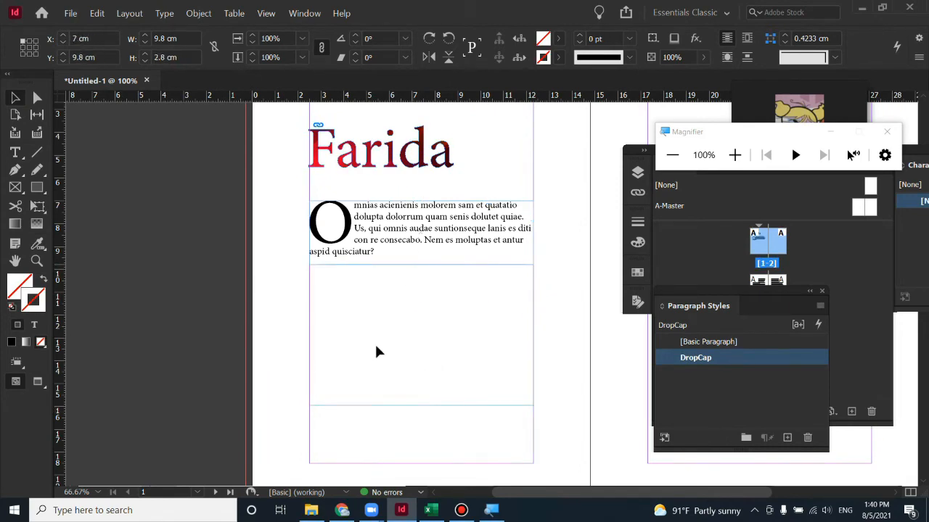
click(313, 324)
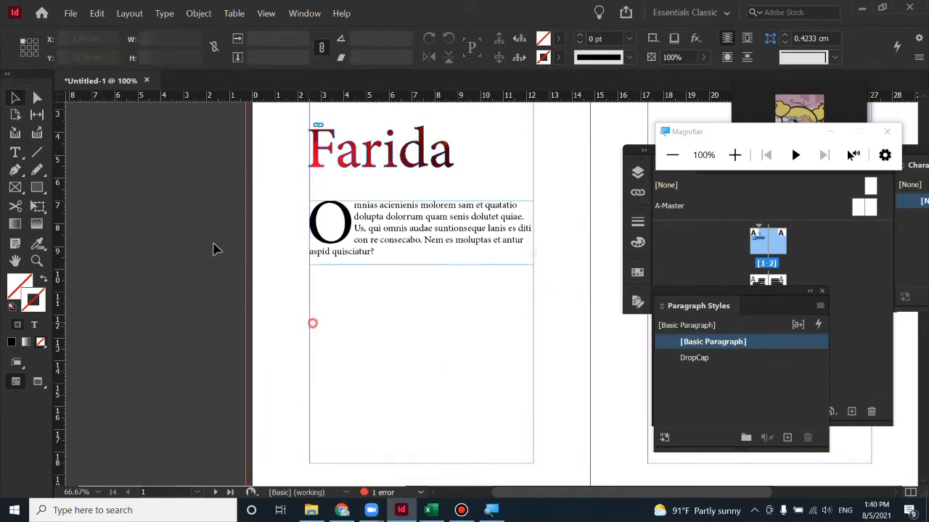
Draw a new text frame below it, fill it with placeholder text, and preview with W
click(16, 153)
drag(310, 266, 534, 467)
right_click(356, 301)
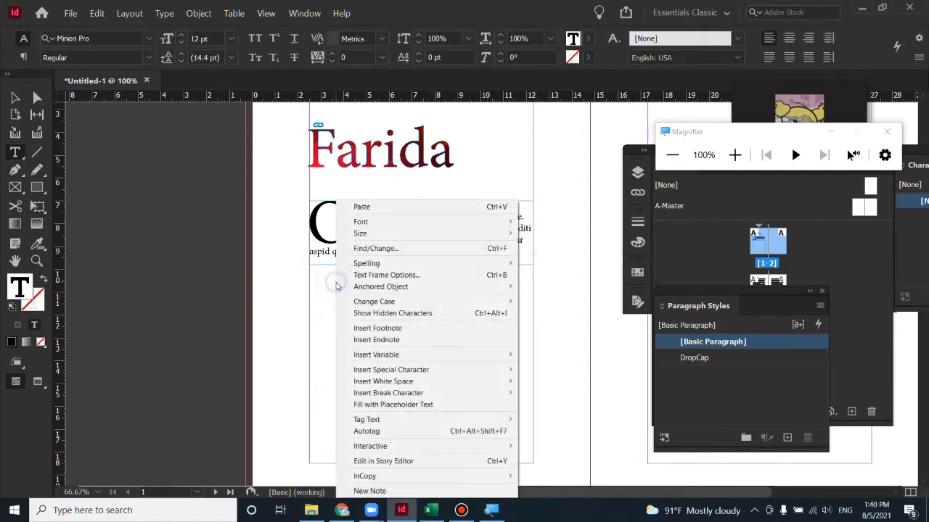
click(430, 404)
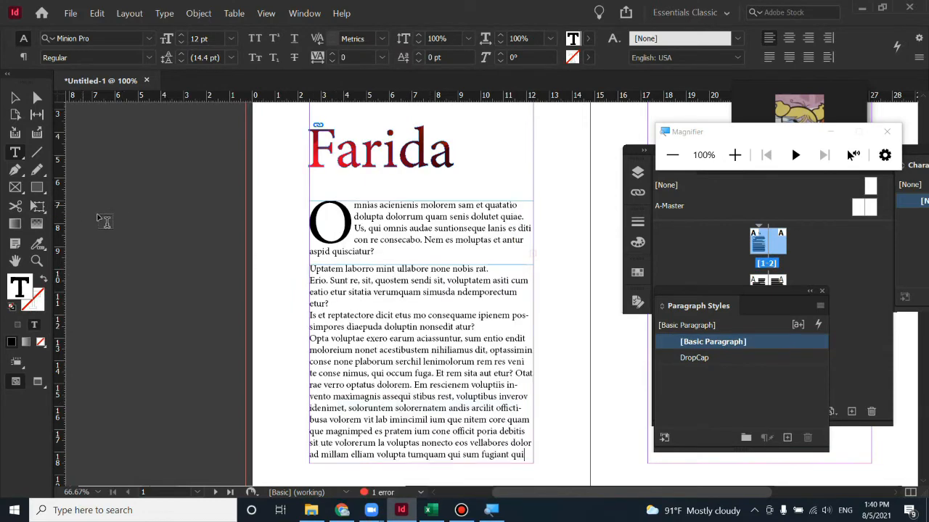
click(16, 97)
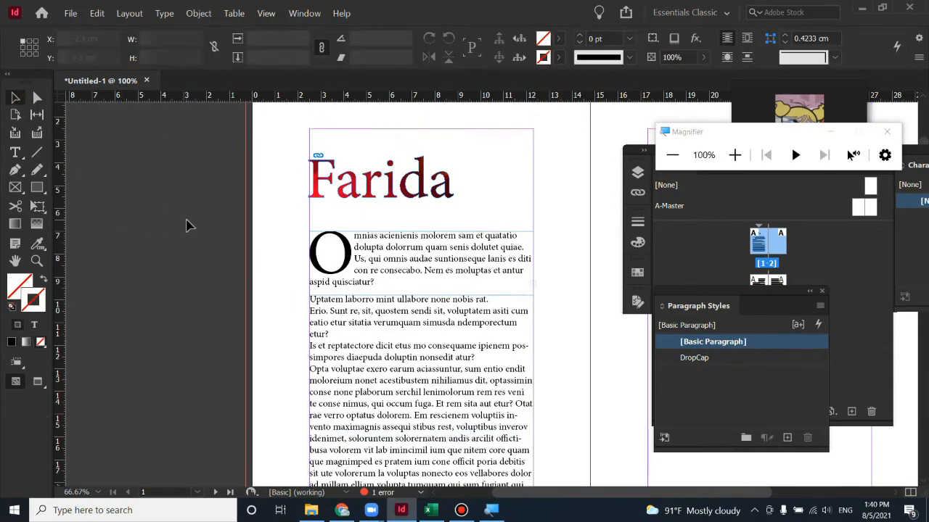
key(w)
click(342, 353)
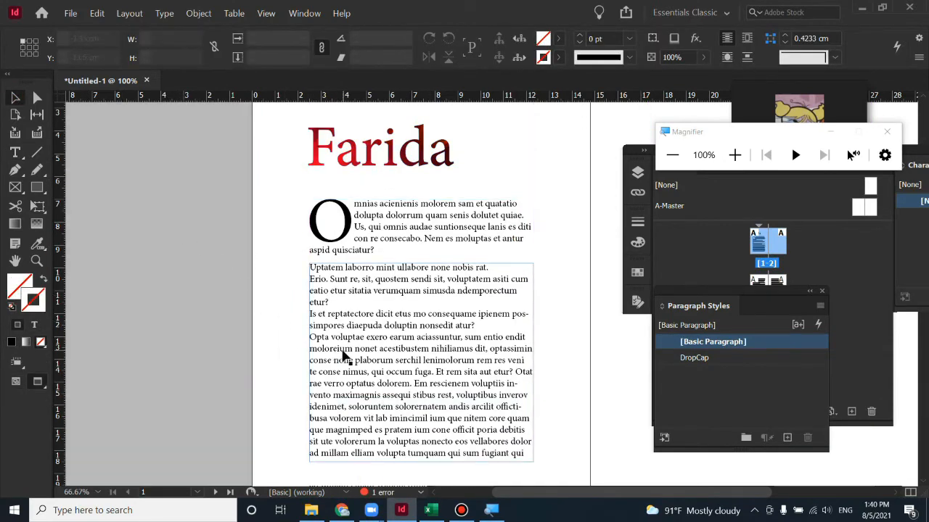
click(176, 305)
Move the Farida heading slightly lower, reposition the Paragraph panel, and browse the Window and Type menus
drag(358, 177, 359, 198)
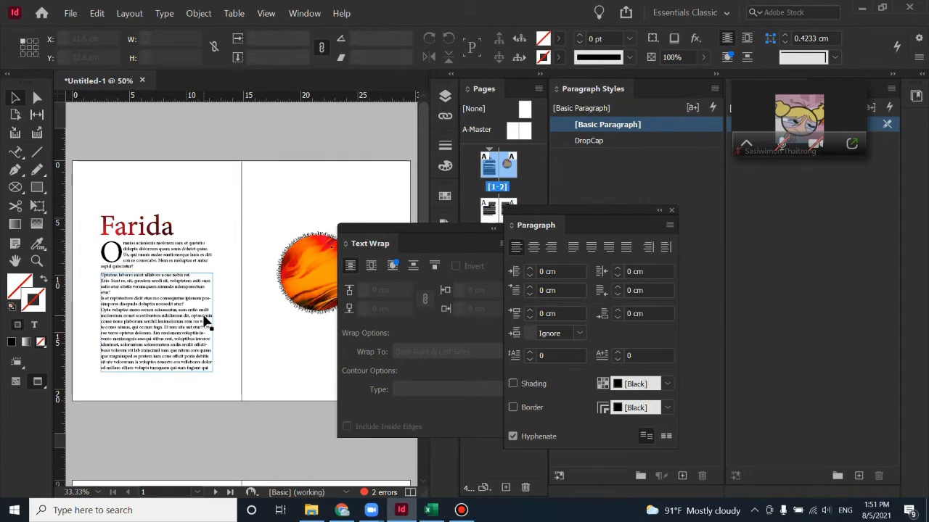
drag(533, 209, 536, 188)
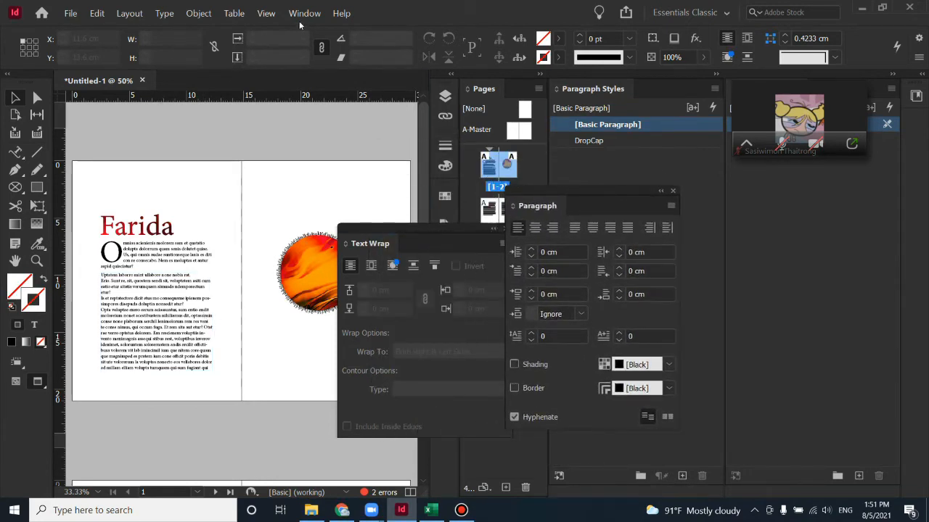
click(303, 14)
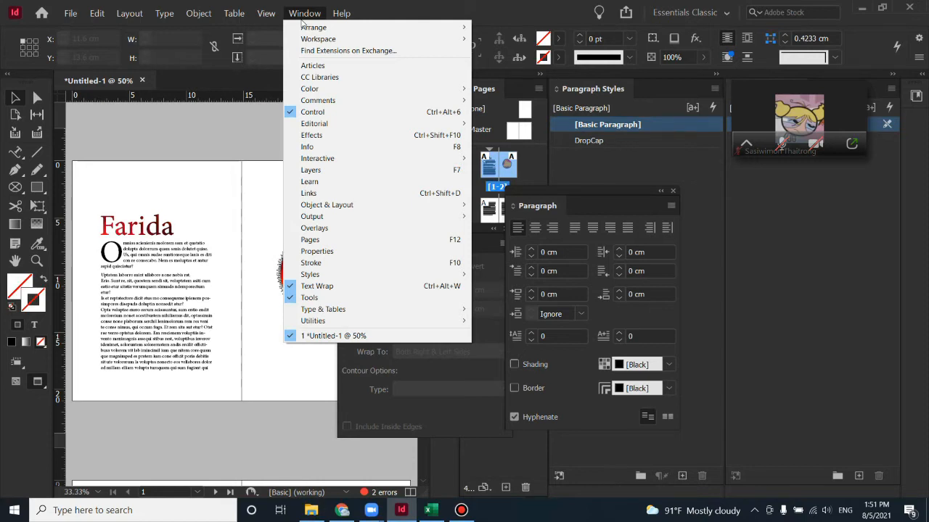
mouse_move(366, 313)
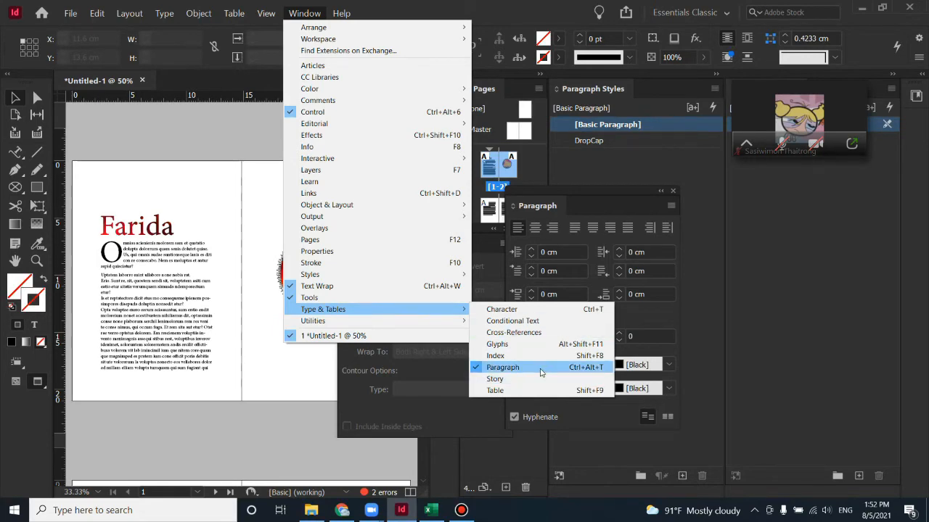
click(165, 14)
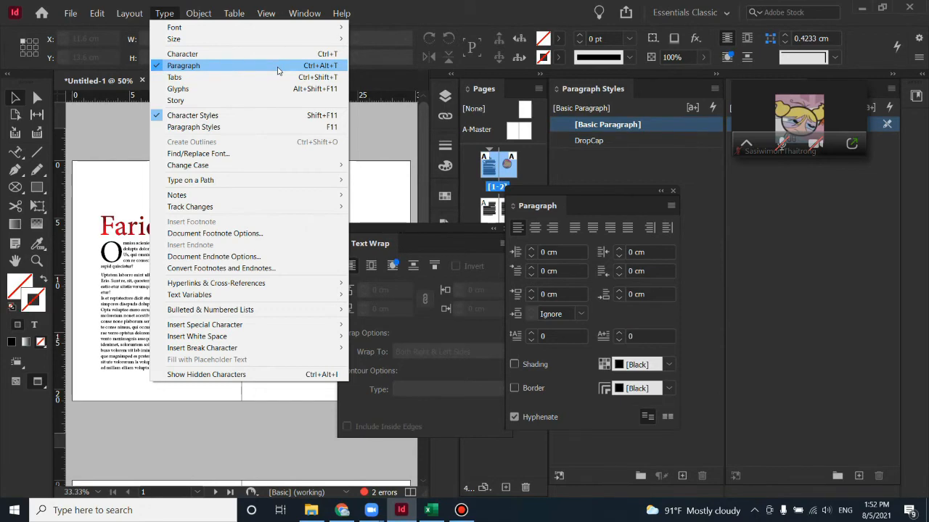
mouse_move(304, 13)
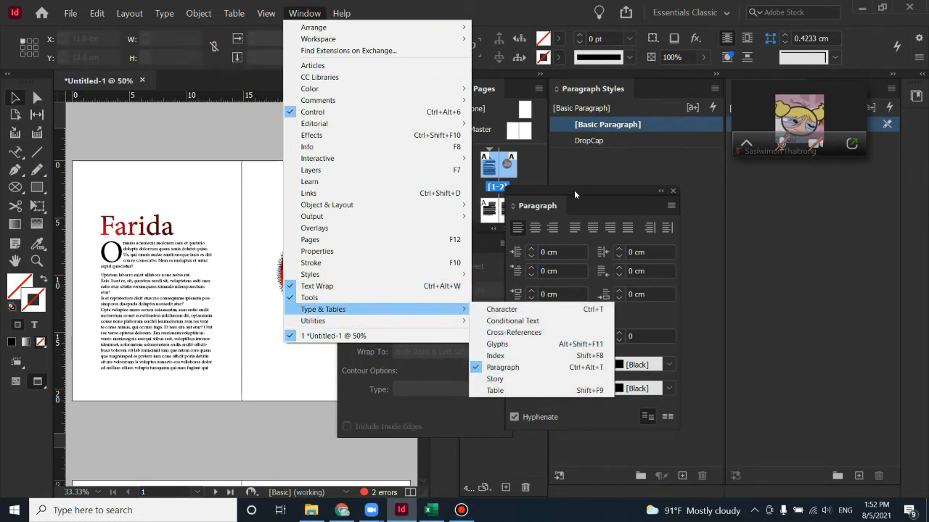
Set the left-page body text to Justify All Lines after briefly trying Align Center
click(574, 190)
click(102, 276)
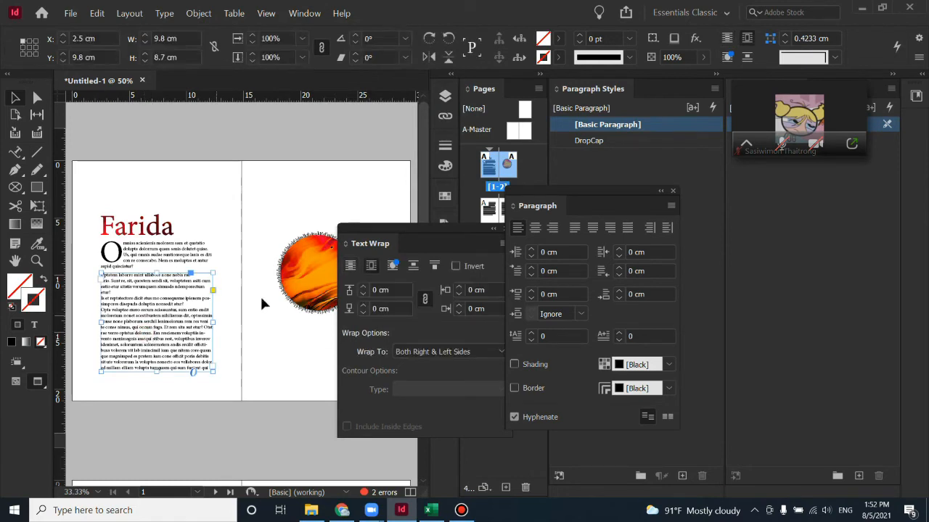
click(627, 228)
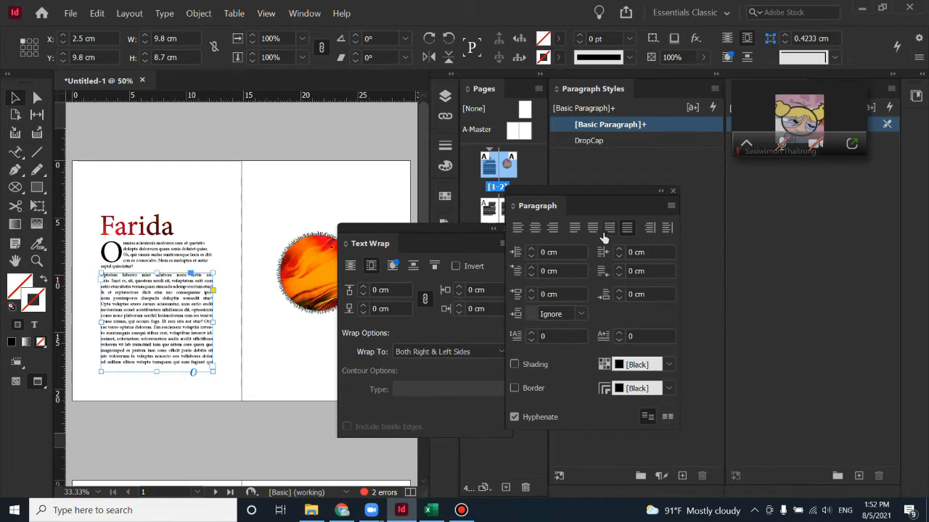
click(534, 229)
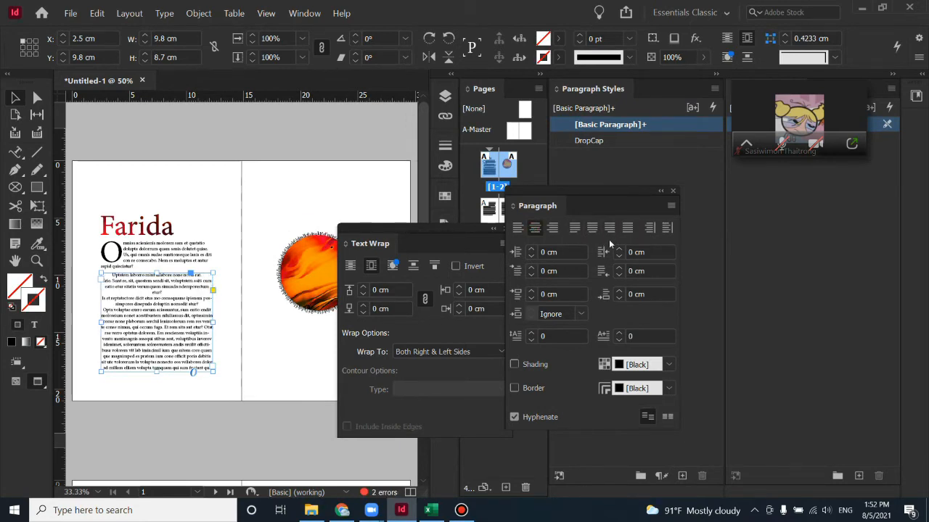
click(626, 228)
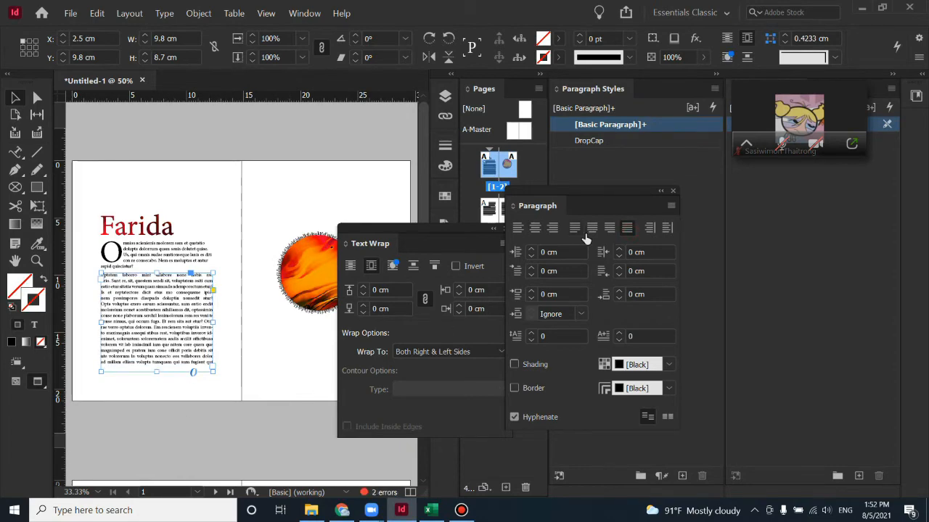
drag(578, 190, 710, 248)
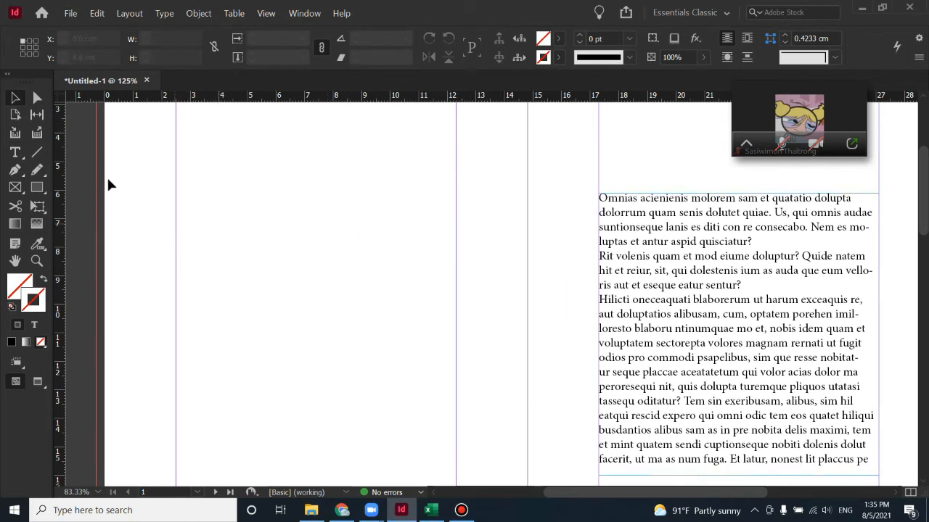
Draw a text frame near the page top and type the full name into it
click(15, 152)
drag(199, 190, 438, 310)
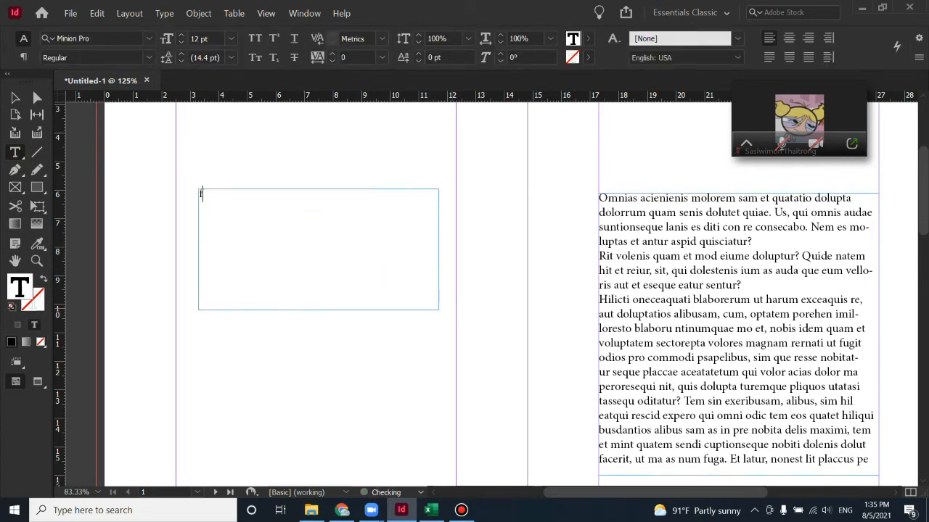
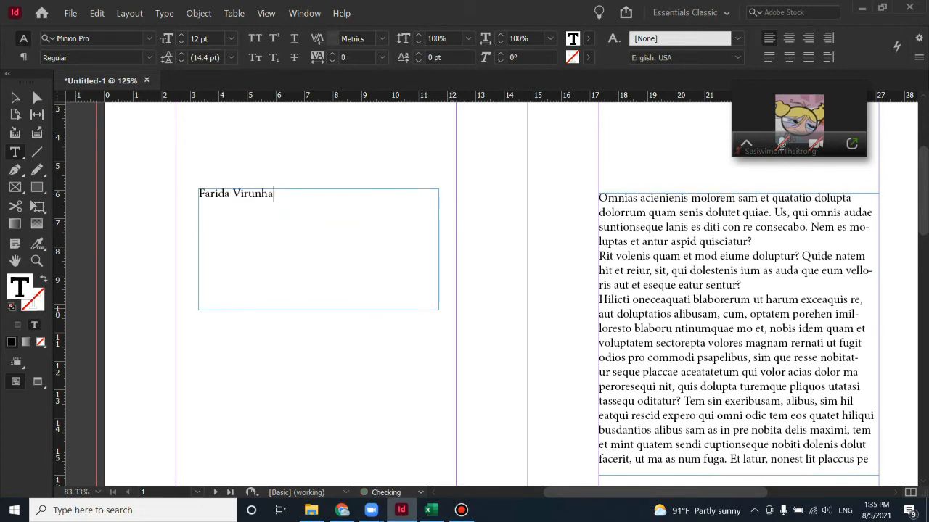
double_click(246, 192)
click(247, 193)
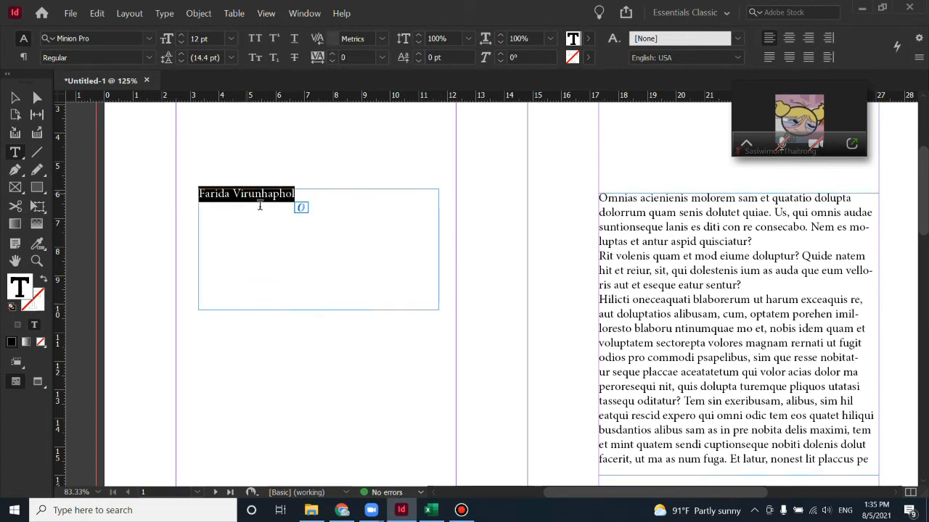
Set the new text's font size to 72 pt, after first trying 100 pt
click(205, 38)
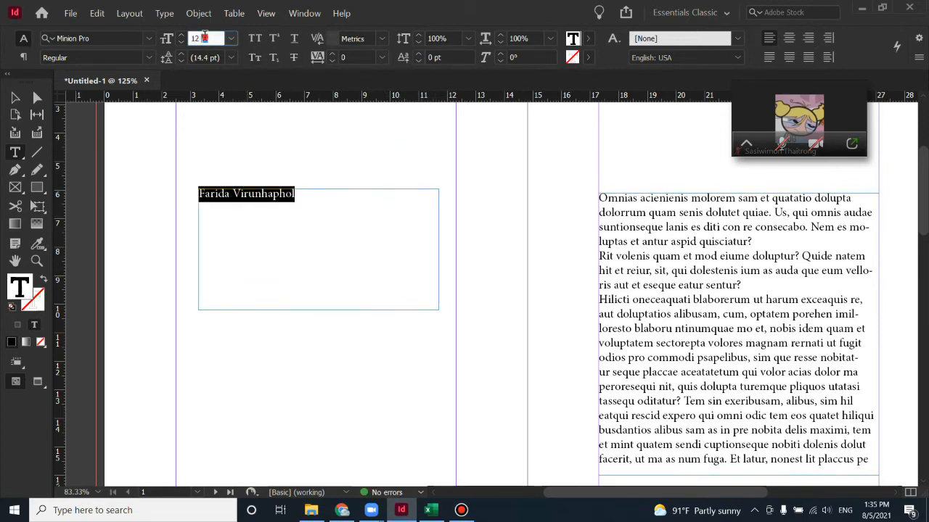
double_click(205, 38)
text(100)
key(Return)
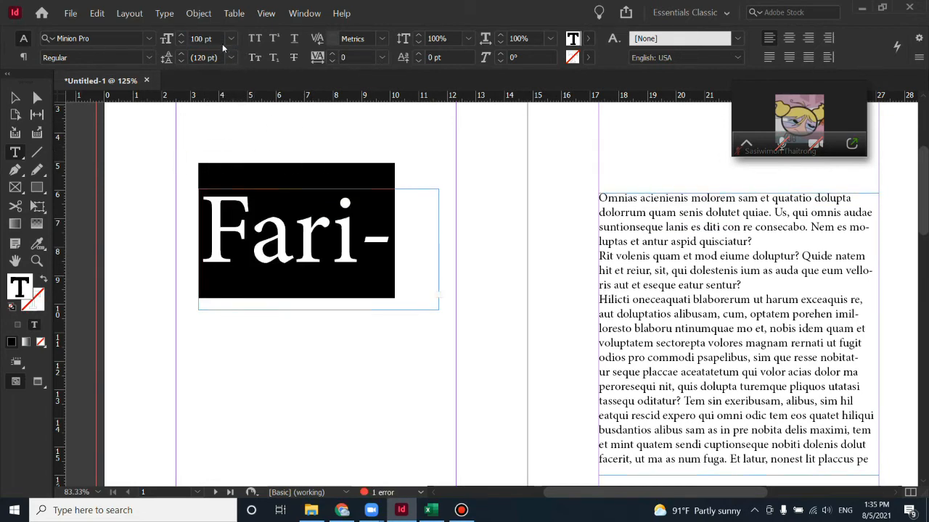
click(221, 41)
double_click(210, 39)
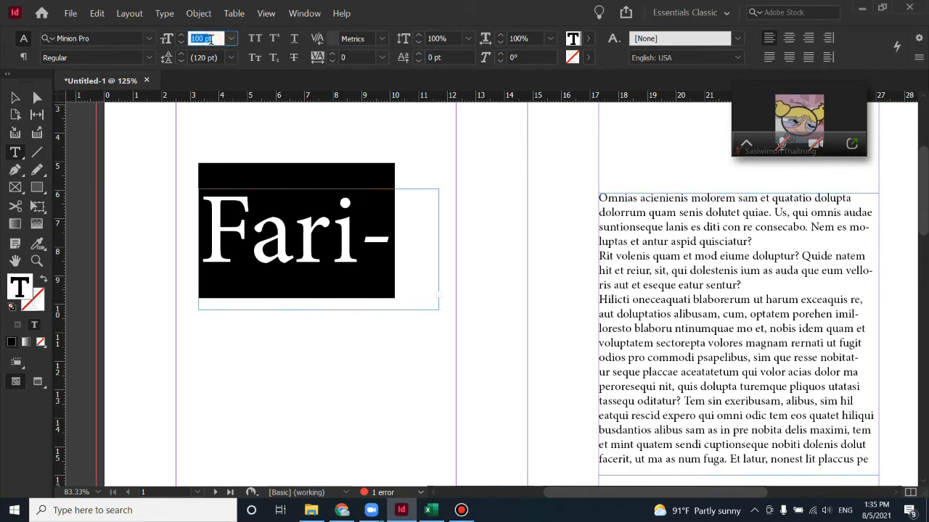
text(72)
key(Return)
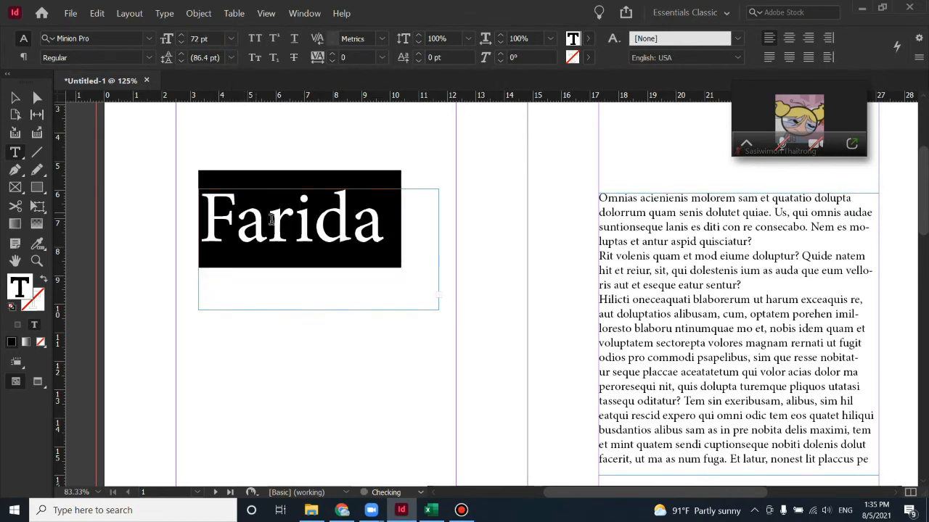
Enlarge the frame and delete the surname, leaving only 'Farida'
click(15, 97)
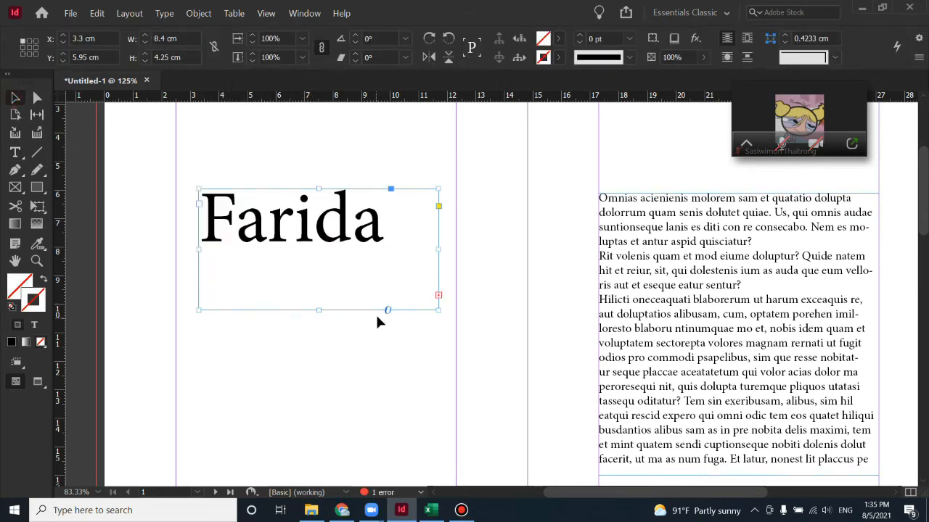
drag(319, 308, 321, 432)
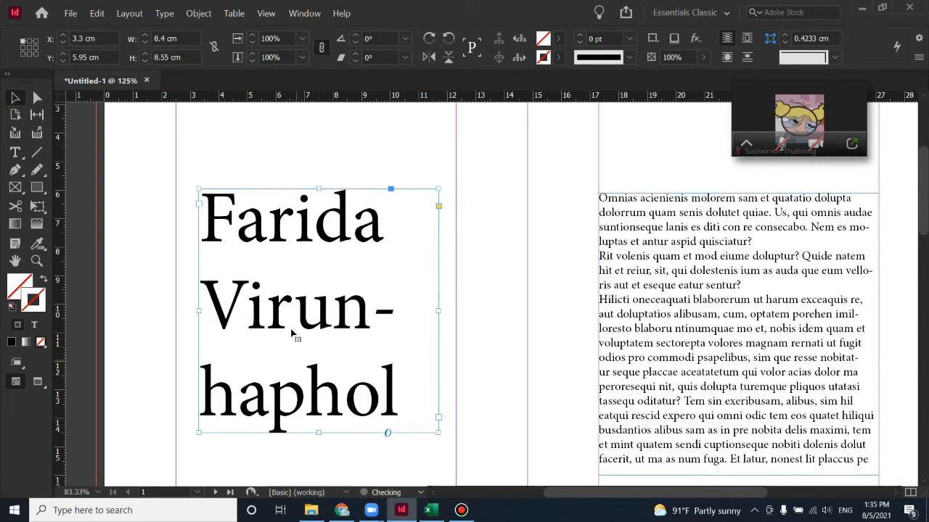
double_click(288, 323)
drag(201, 310, 421, 414)
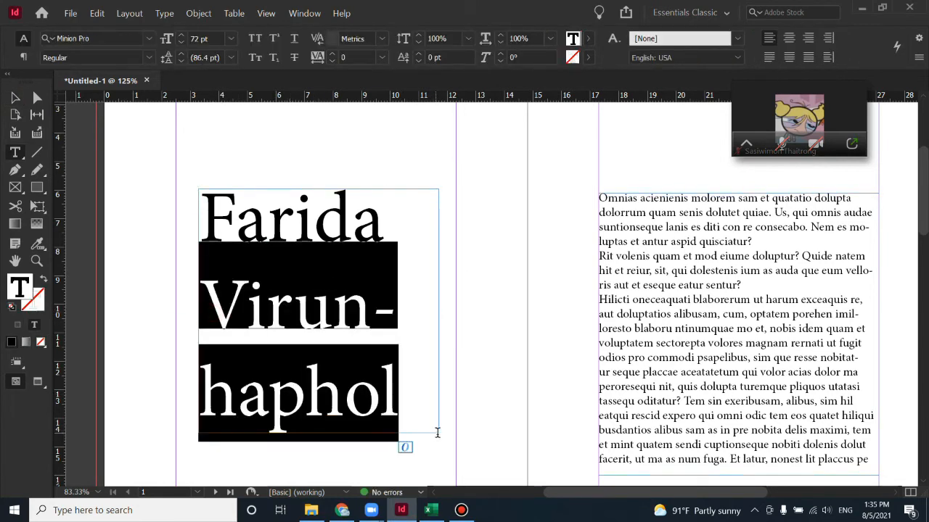
key(BackSpace)
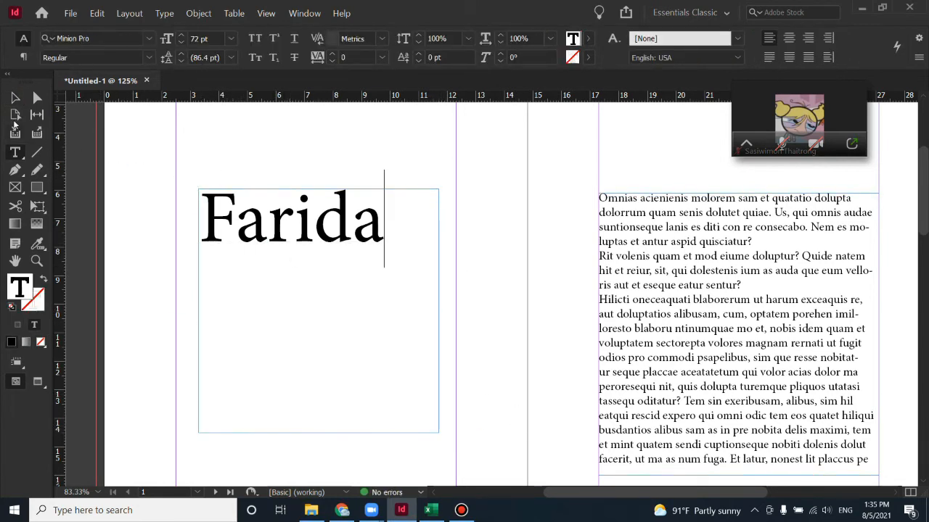
Select the Farida frame as an object and bring up the Type menu
double_click(263, 236)
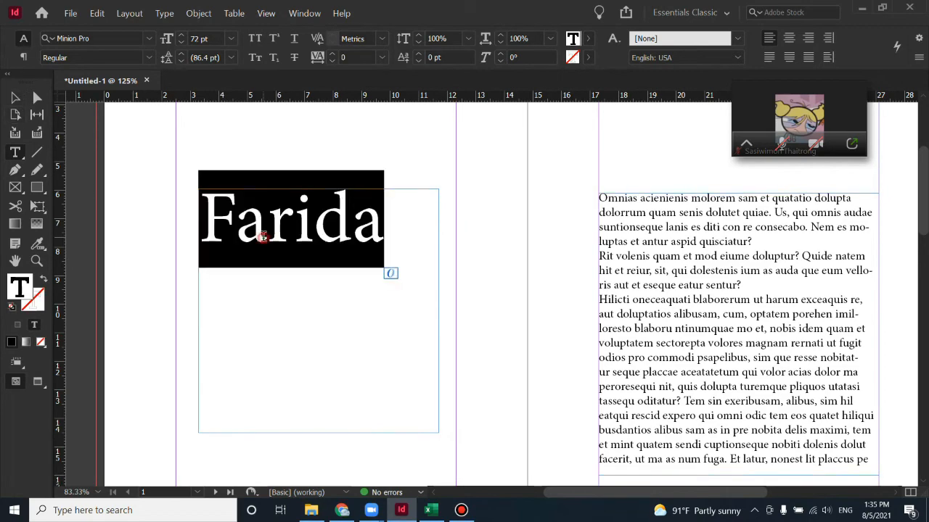
click(176, 16)
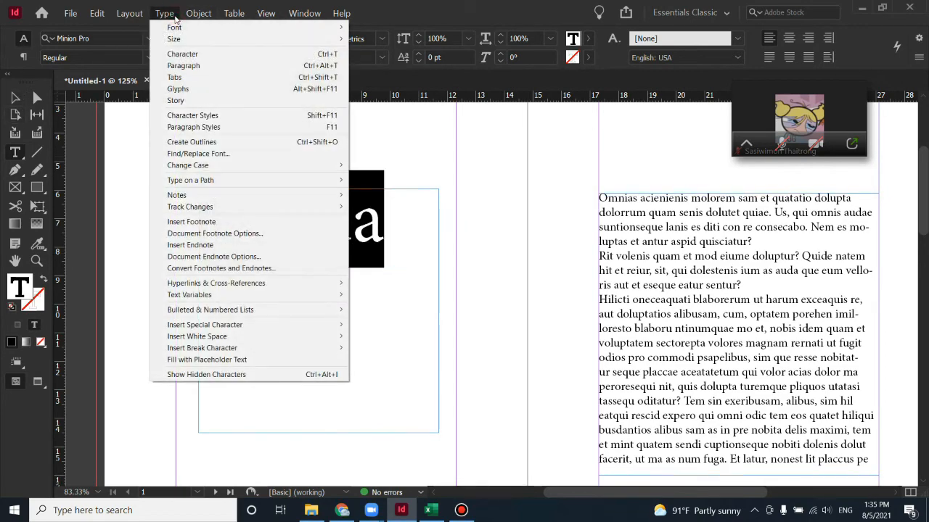
mouse_move(199, 13)
click(430, 232)
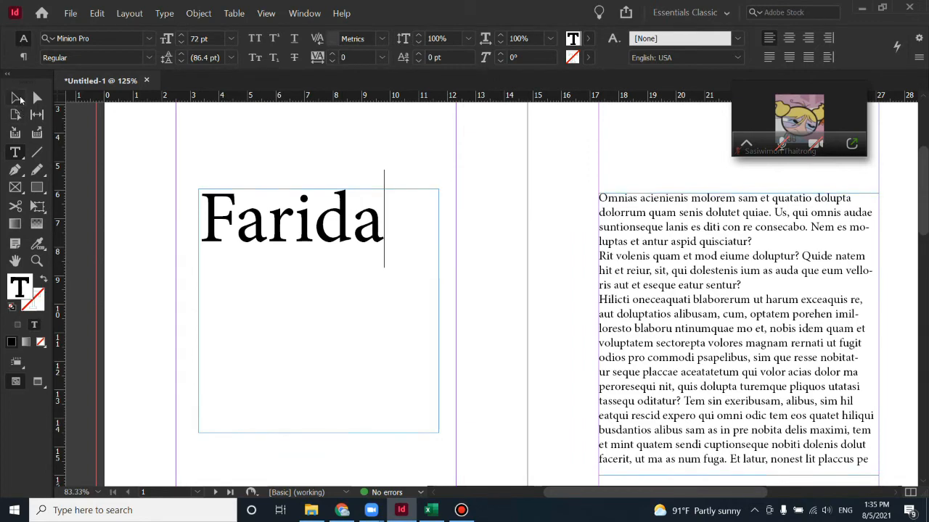
key(Escape)
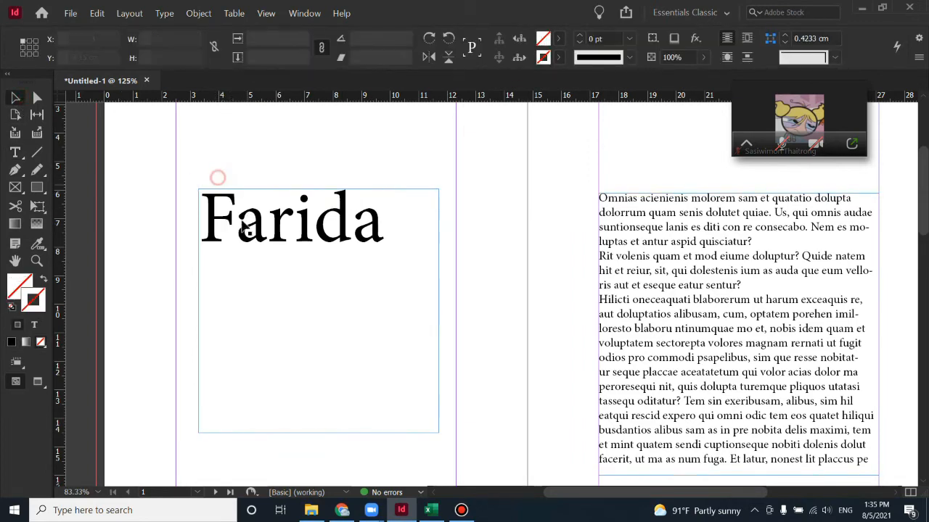
click(165, 14)
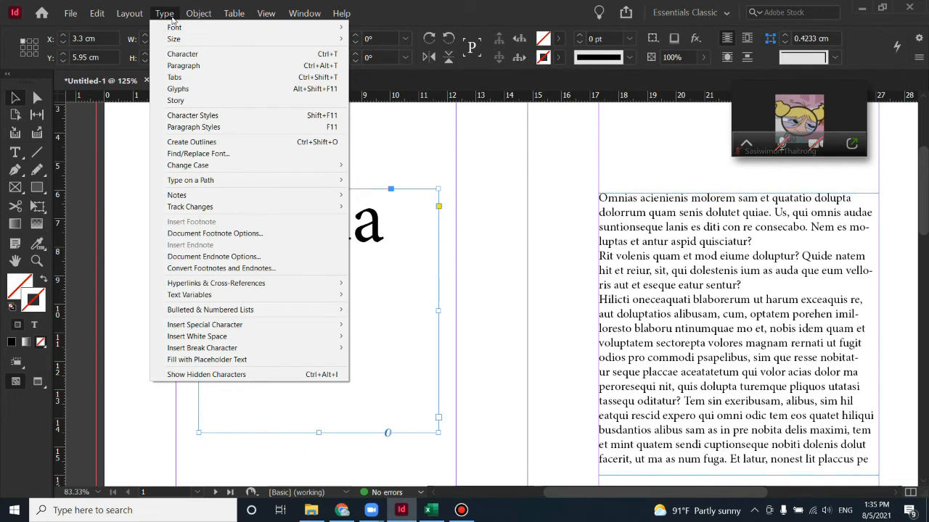
Convert the Farida text into outline shapes
click(211, 142)
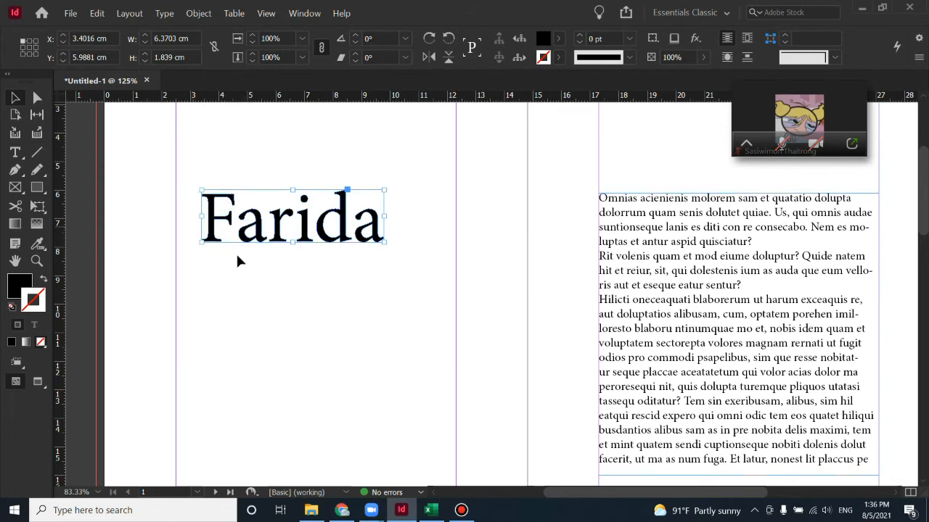
click(70, 14)
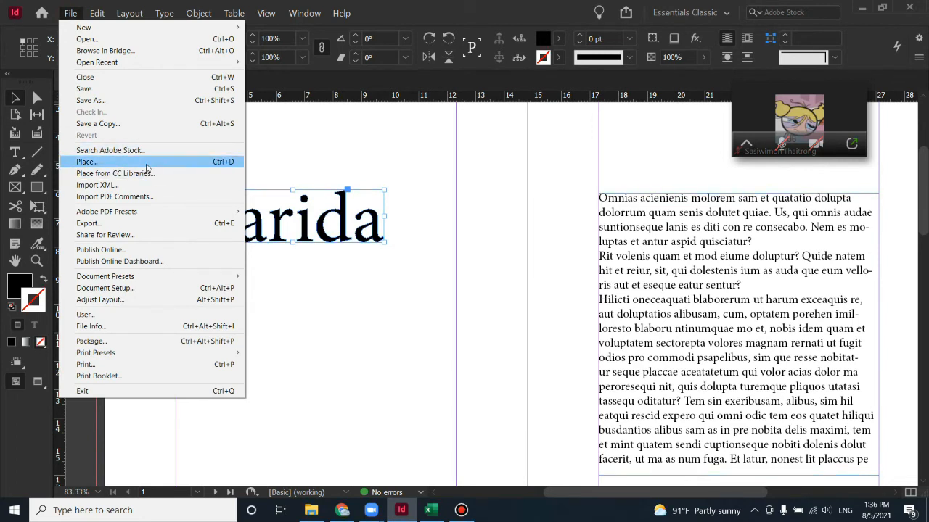
click(366, 292)
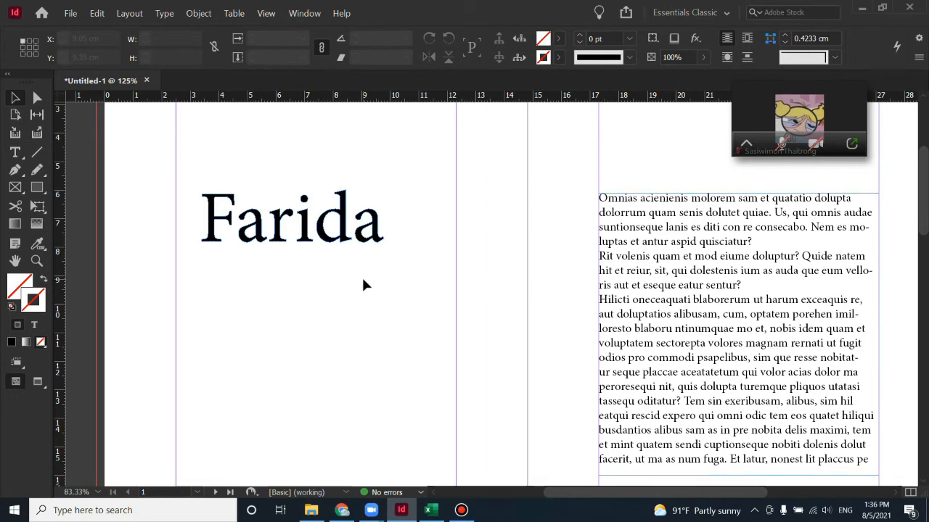
Place the Gaming_5000x3125 image inside the Farida outlines and select the frame
key(ctrl+d)
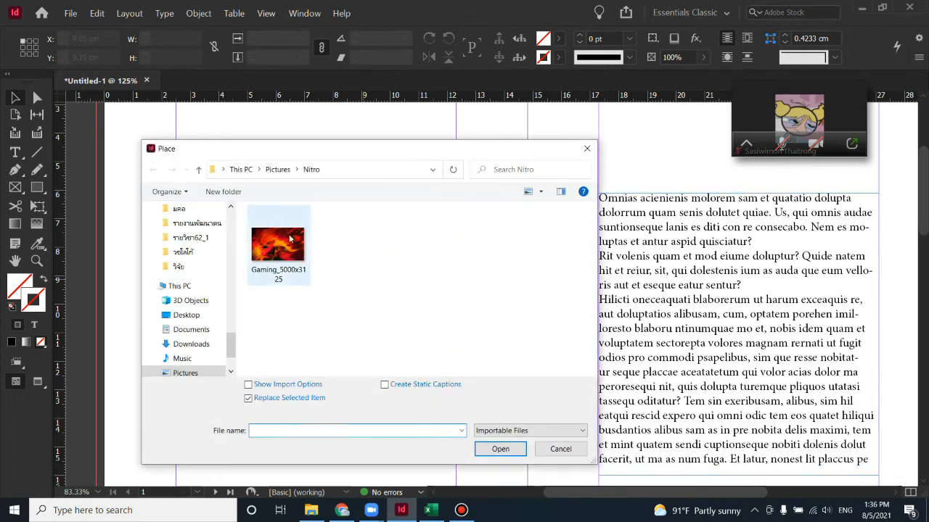
click(500, 448)
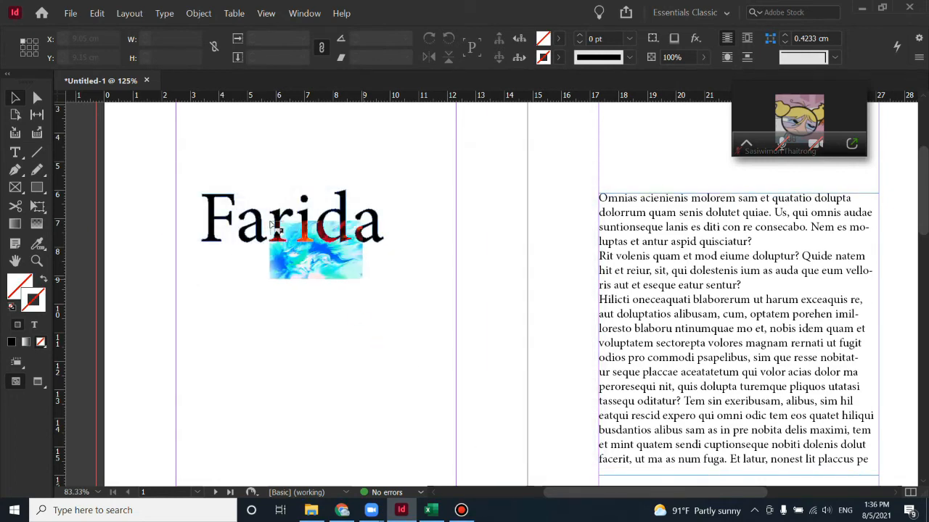
key(Escape)
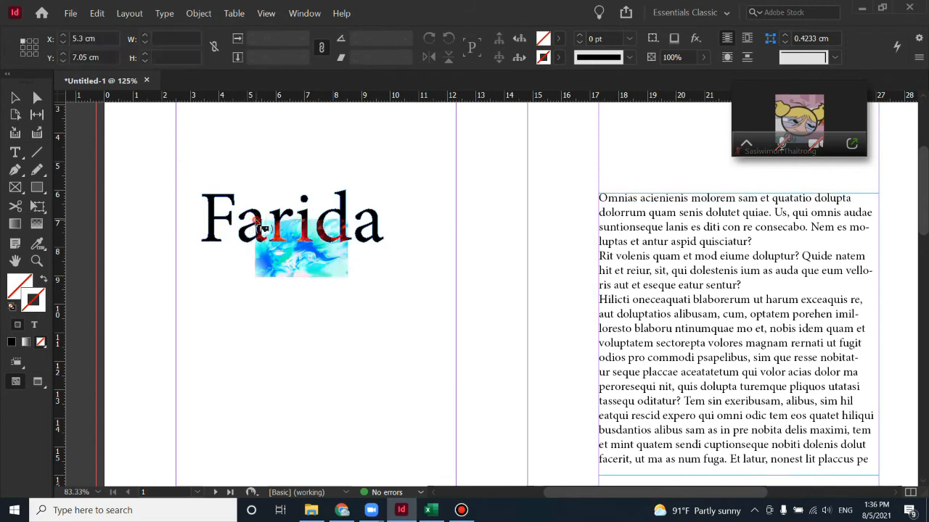
click(255, 221)
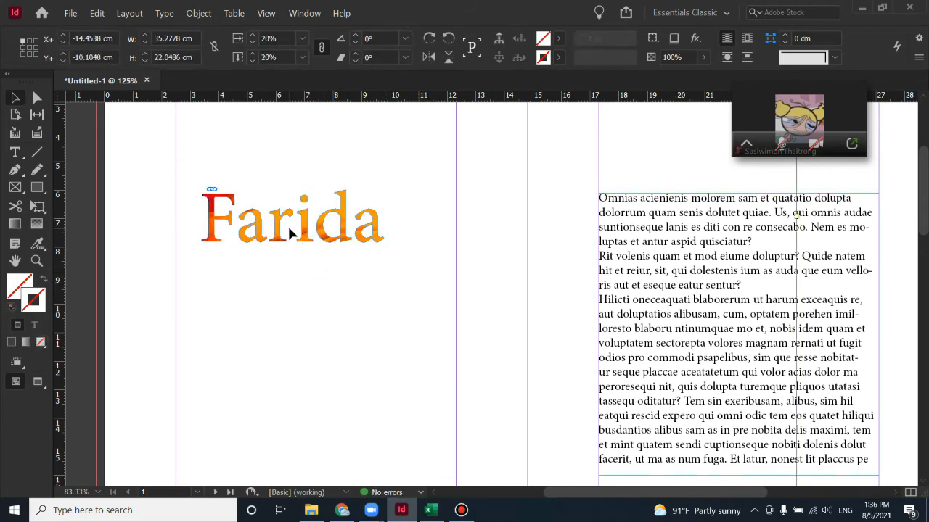
click(305, 233)
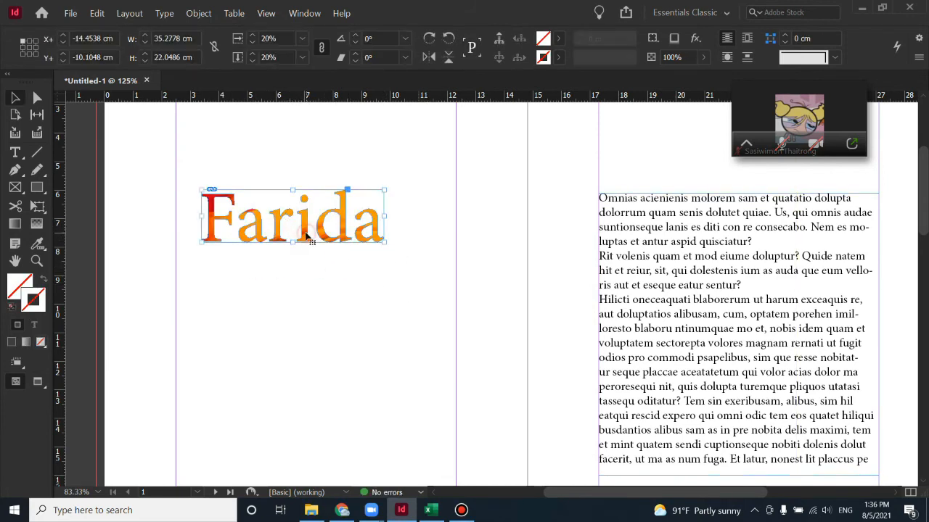
click(306, 236)
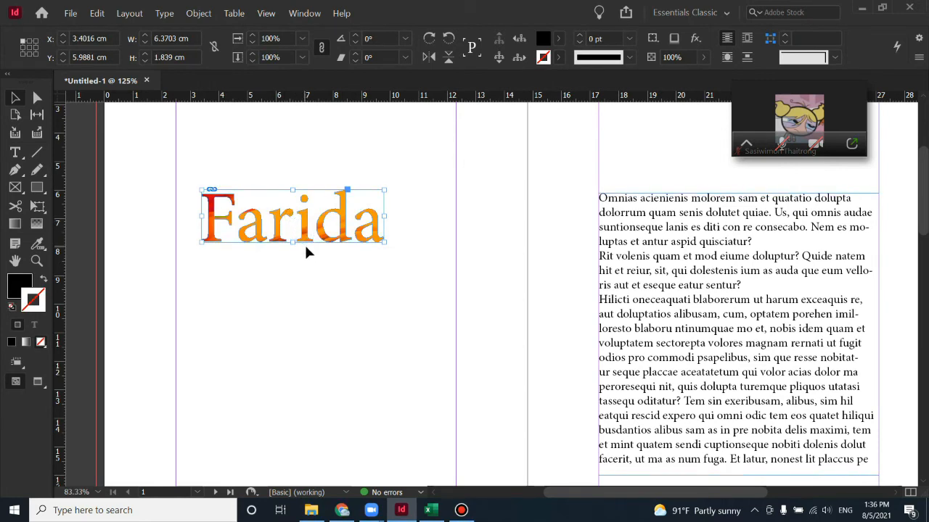
Drag the fire image left and down inside the Farida letters to show deeper crimson tones
drag(294, 221, 317, 234)
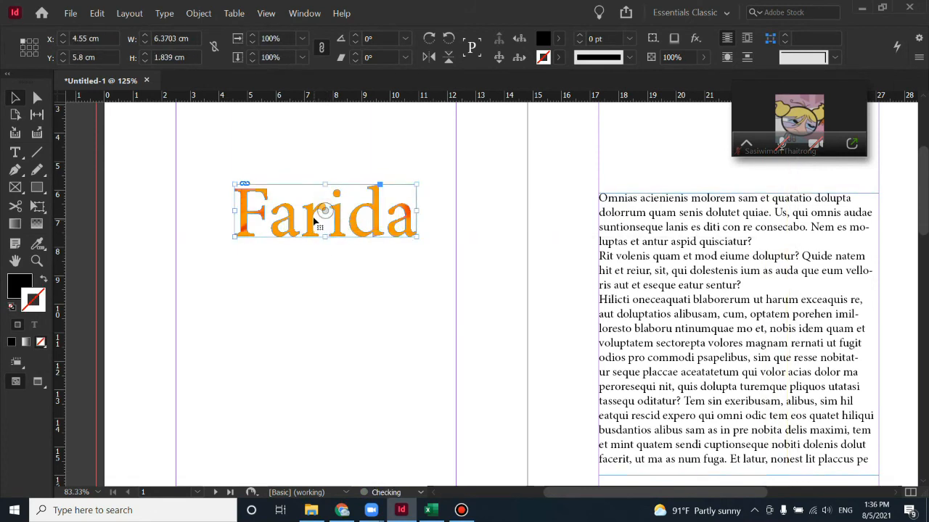
click(322, 210)
click(323, 210)
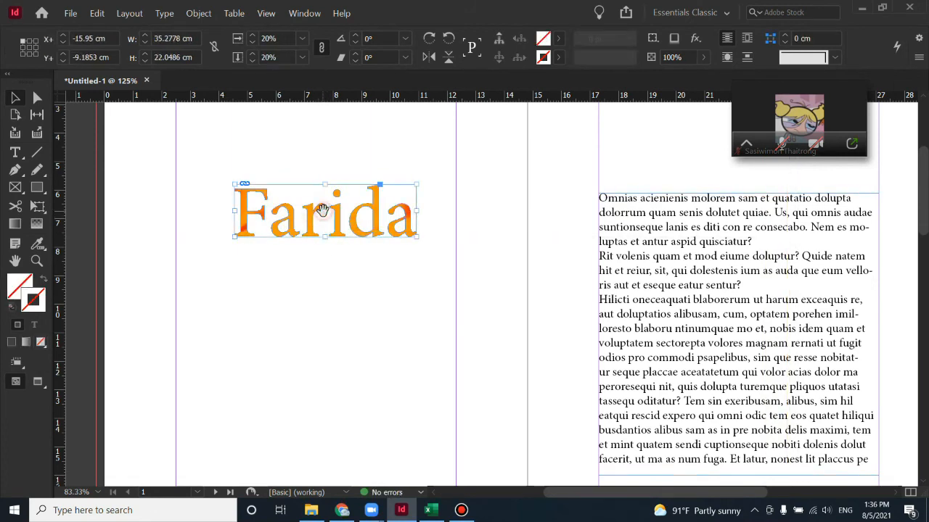
click(323, 210)
click(323, 210)
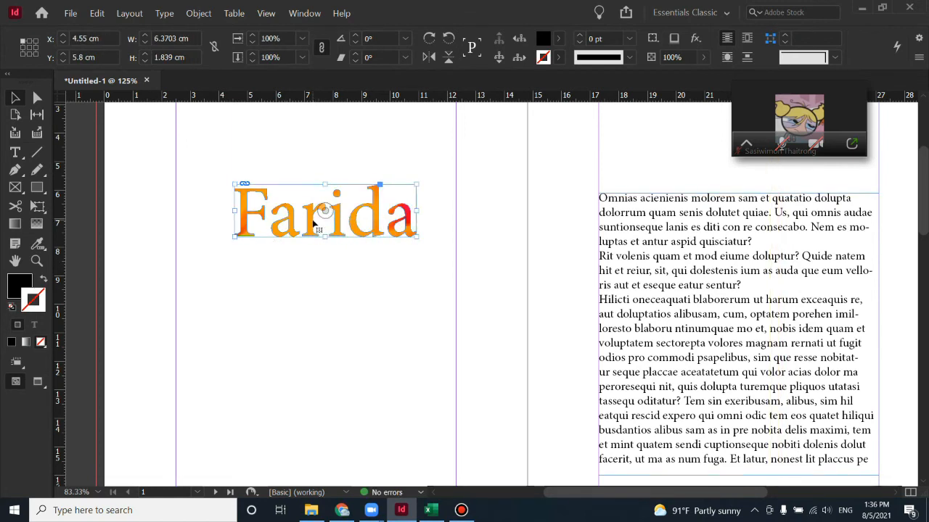
click(325, 214)
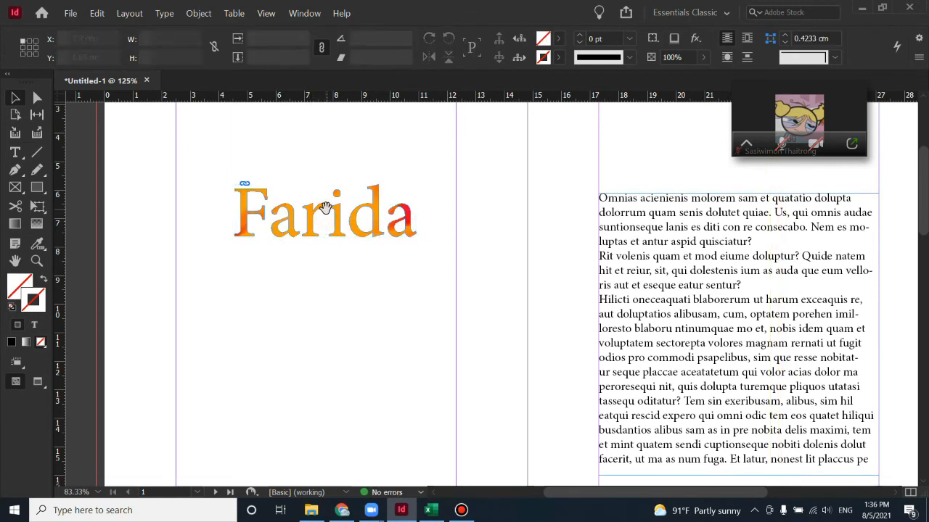
click(325, 209)
click(325, 209)
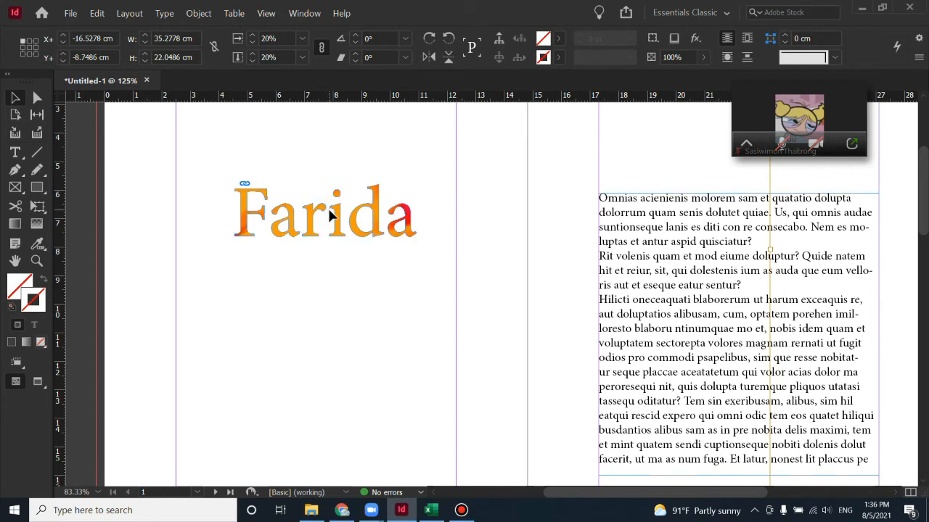
click(328, 209)
double_click(327, 210)
drag(325, 211, 240, 240)
click(265, 258)
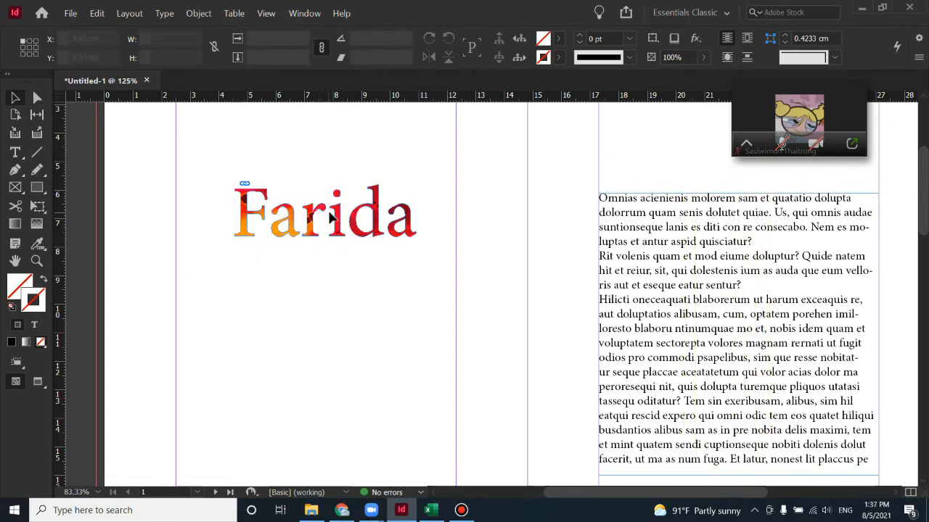
drag(323, 211, 263, 252)
click(263, 252)
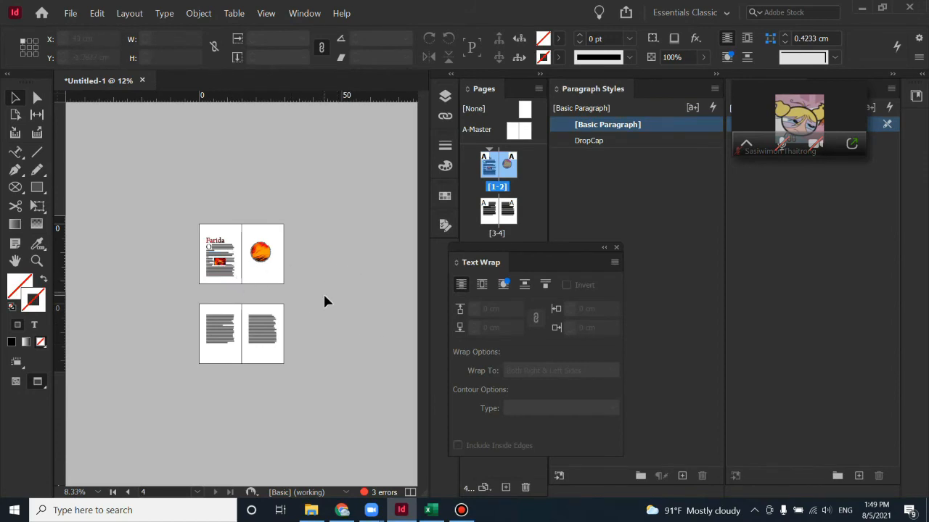
Zoom to 50% and nudge the inline fire image up and left within the body text
key(ctrl+equal)
key(ctrl+equal)
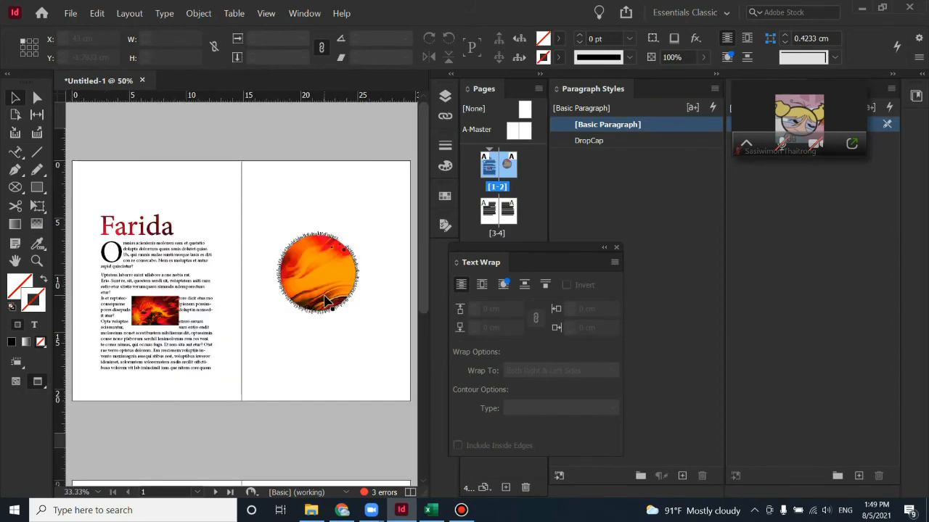
click(163, 312)
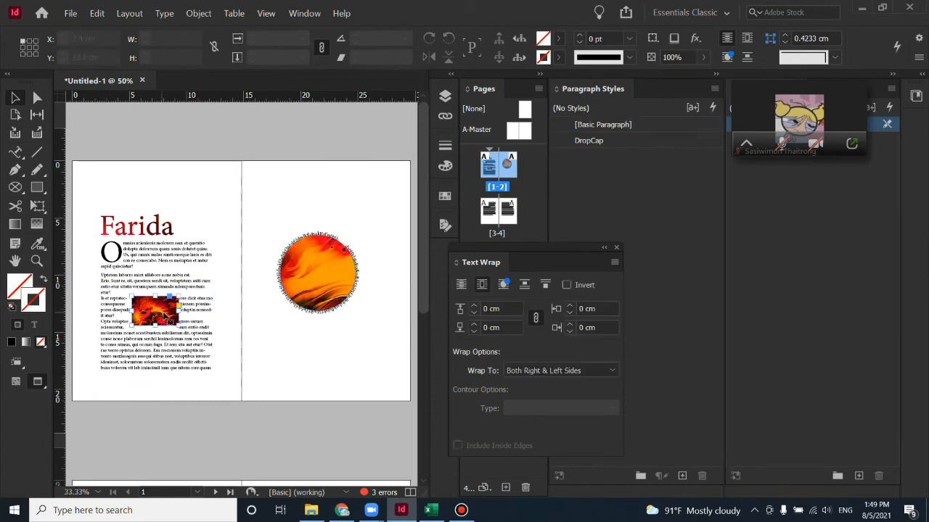
drag(165, 316, 144, 323)
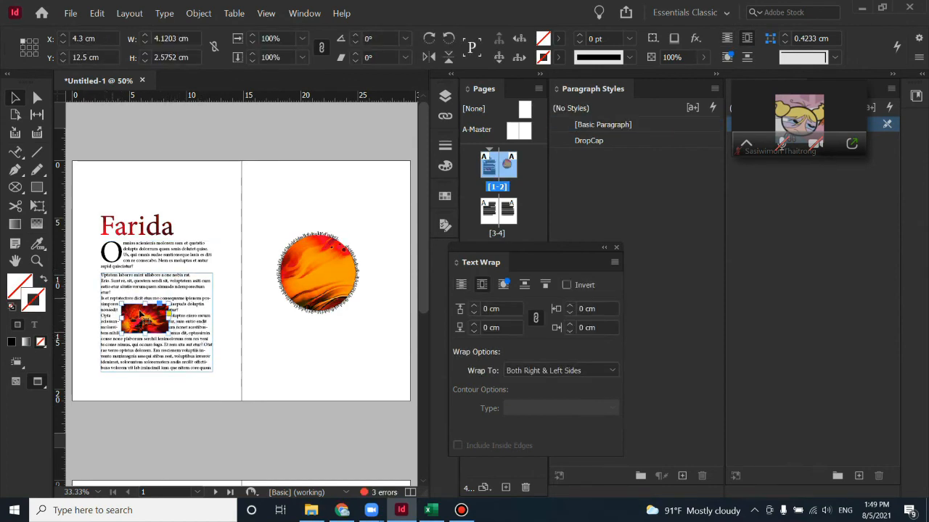
click(237, 355)
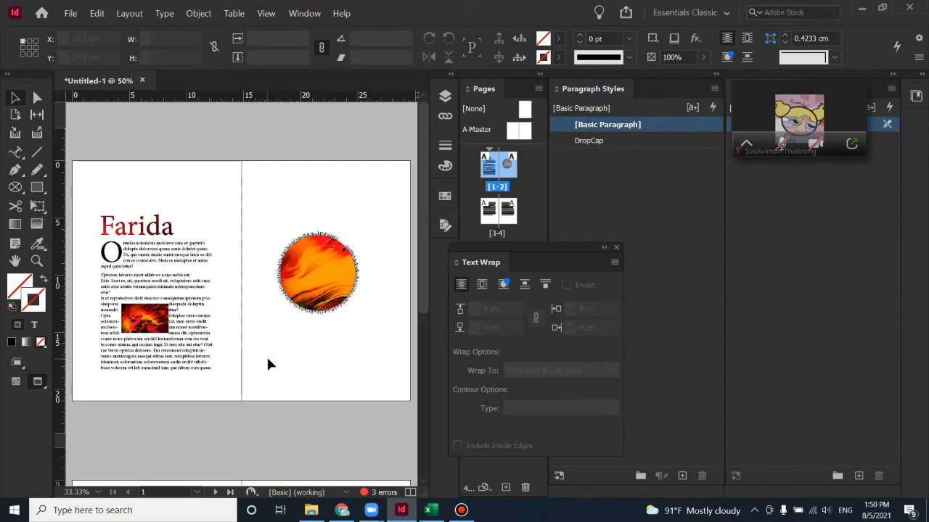
click(304, 13)
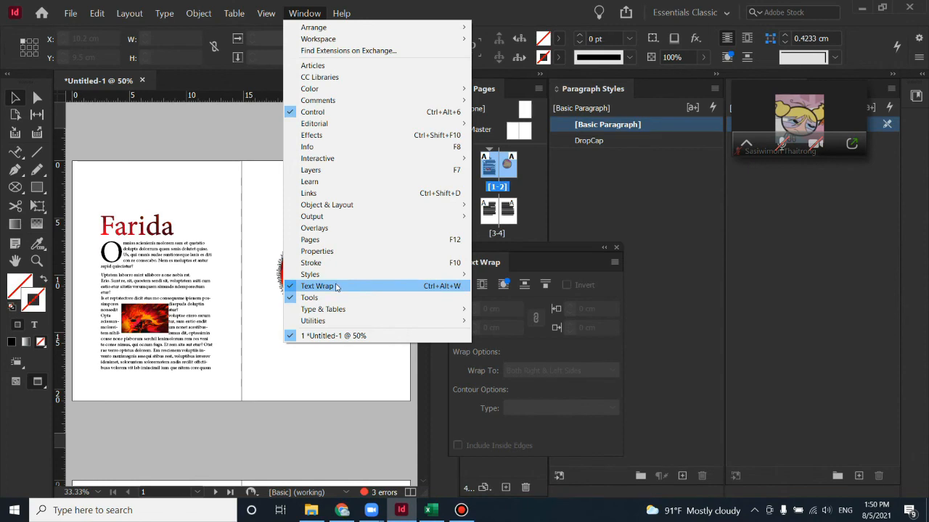
Bring up the Text Wrap panel and select the small fire image in the body text
click(487, 247)
drag(488, 248, 366, 227)
click(133, 325)
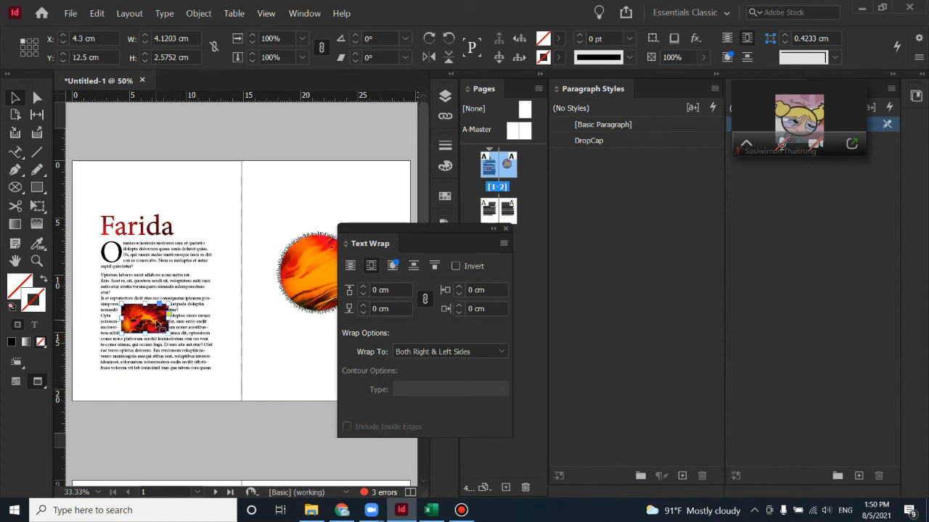
mouse_move(158, 326)
mouse_down()
mouse_move(220, 326)
mouse_move(164, 320)
mouse_up()
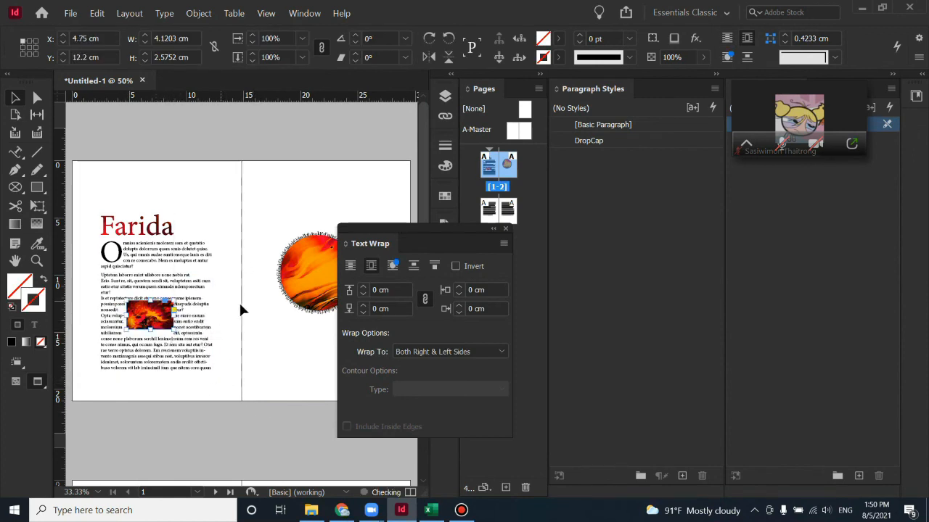
drag(254, 415, 104, 303)
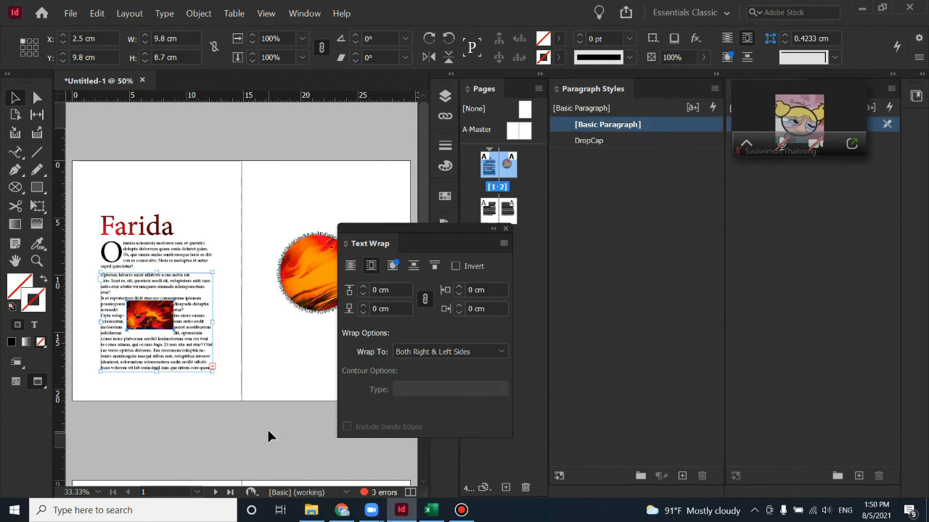
click(260, 416)
click(164, 320)
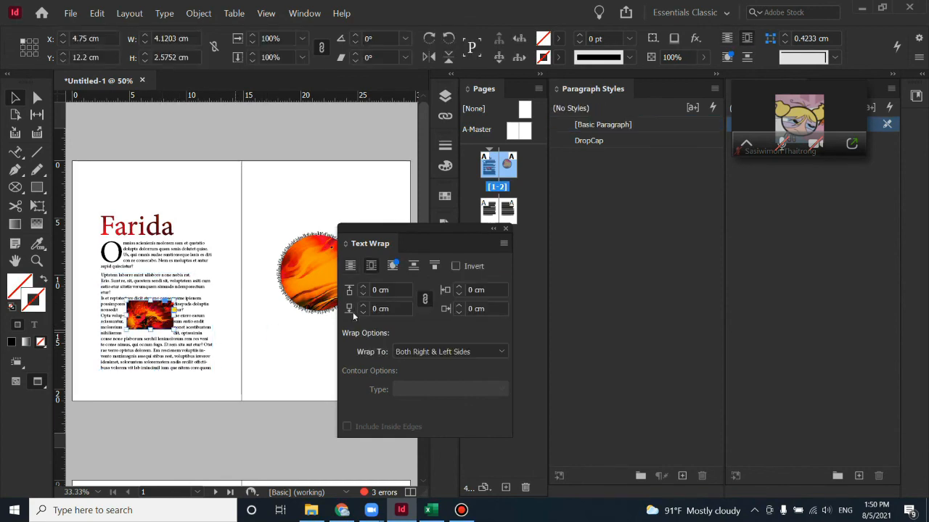
Give the fire image a linked 1 cm text-wrap offset on all four sides
click(397, 289)
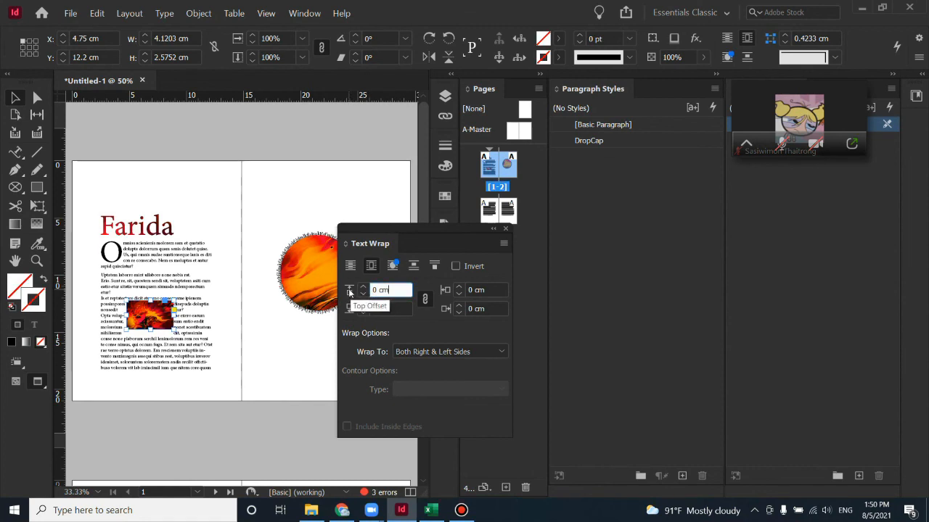
triple_click(402, 290)
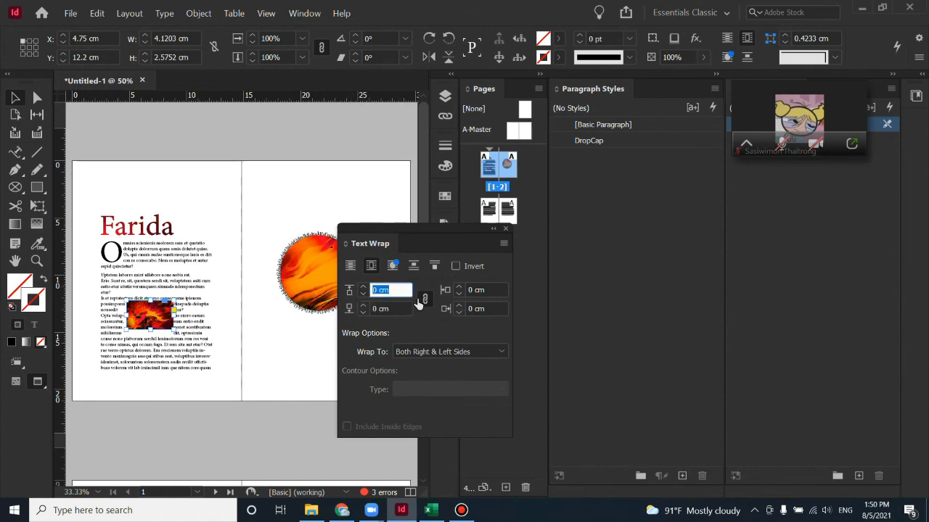
text(1)
key(Return)
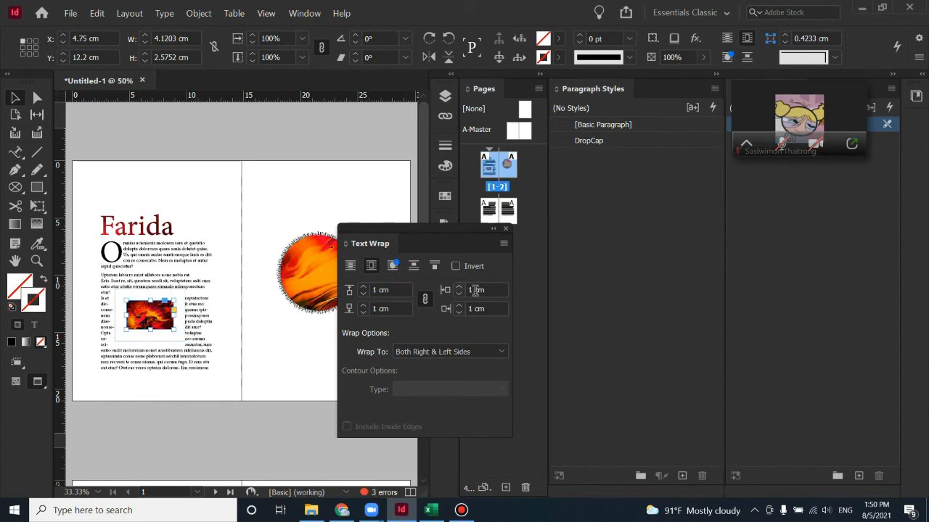
click(424, 299)
click(399, 310)
click(494, 289)
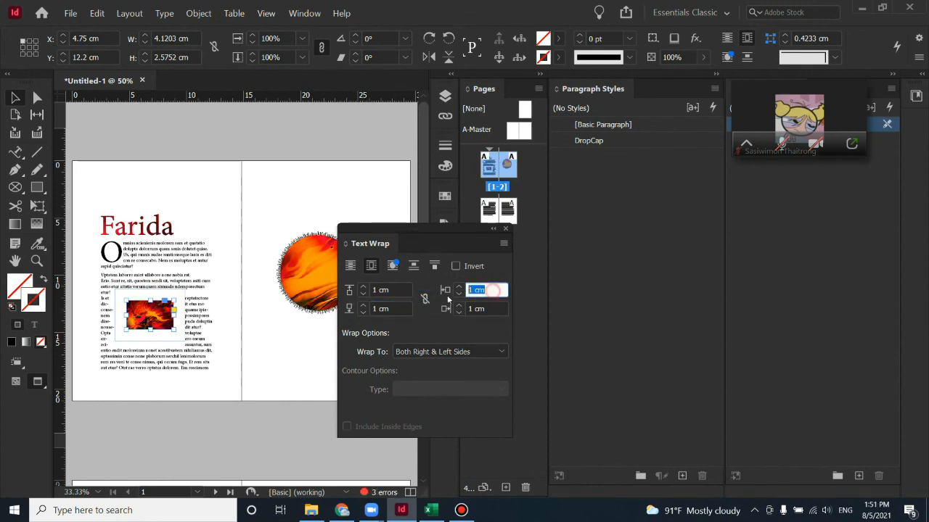
key(Tab)
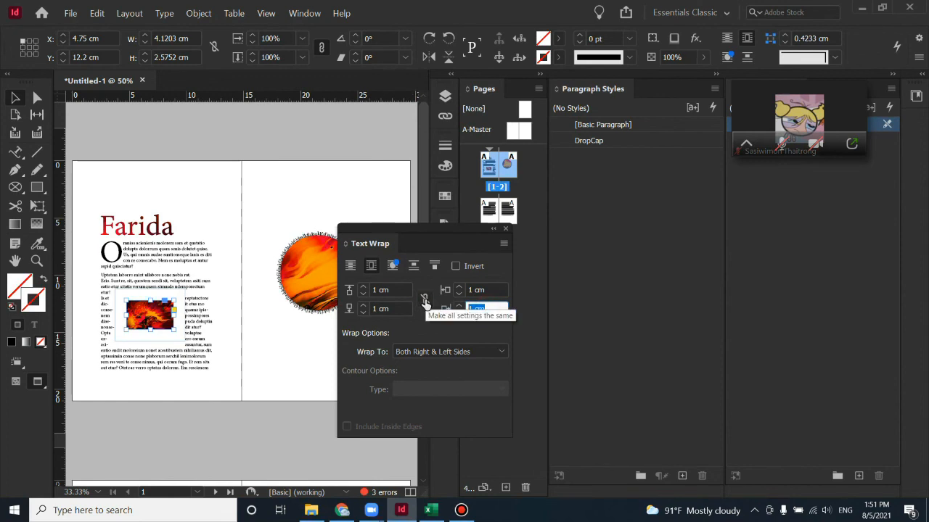
click(424, 299)
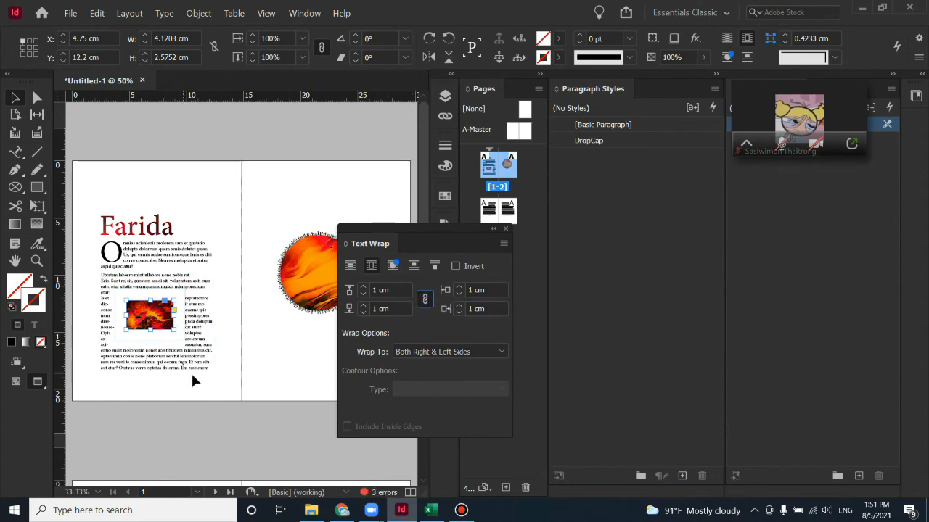
click(240, 373)
click(176, 328)
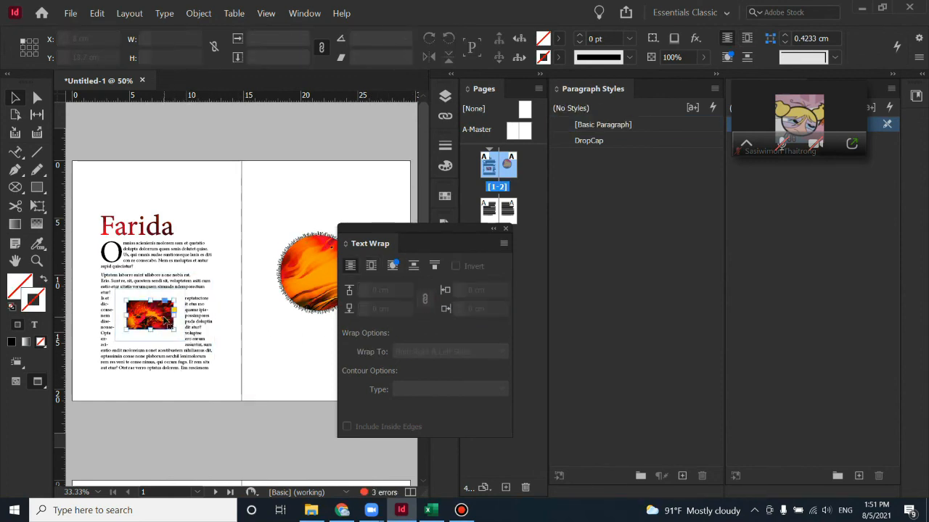
click(239, 370)
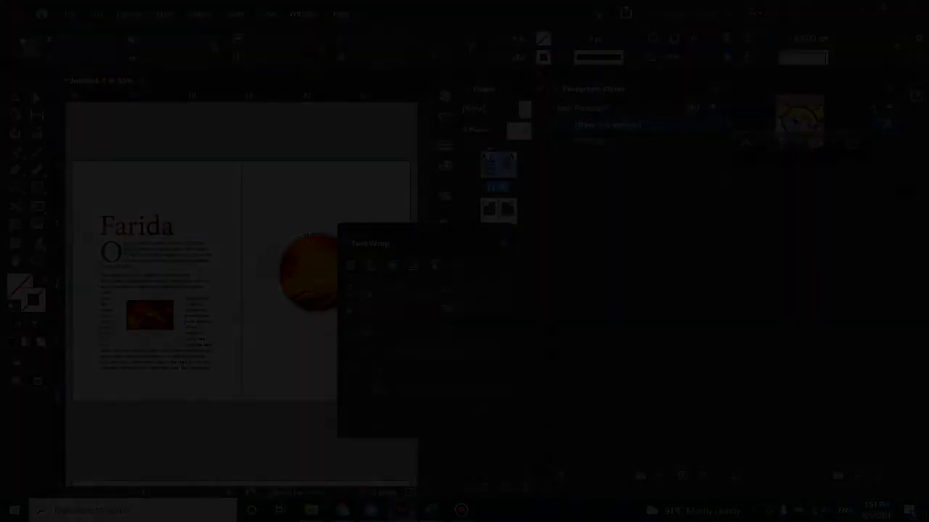